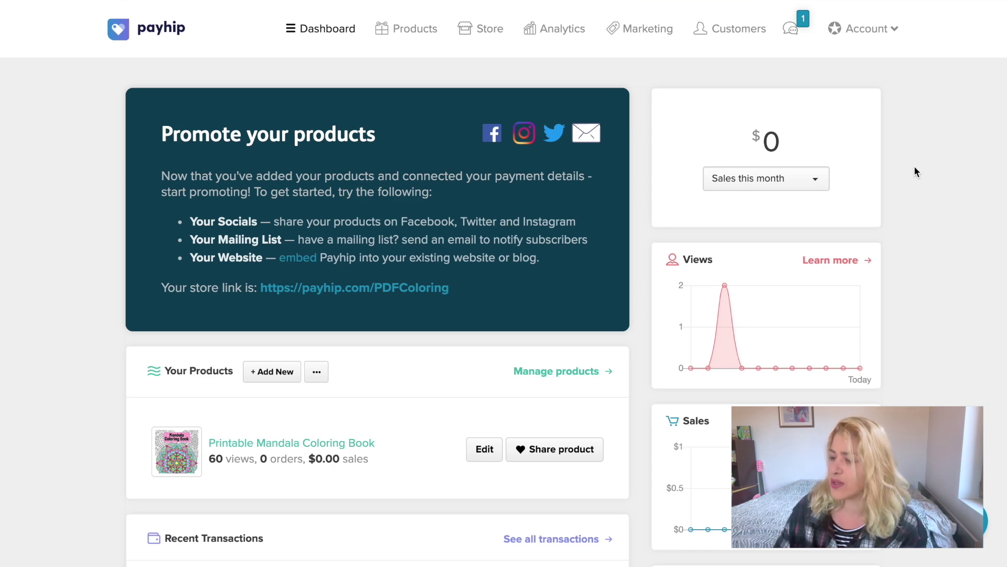
Step: Switch to the PDF Coloring storefront and scroll to the $5.00 Printable Mandala Coloring Book
key("ctrl+Tab")
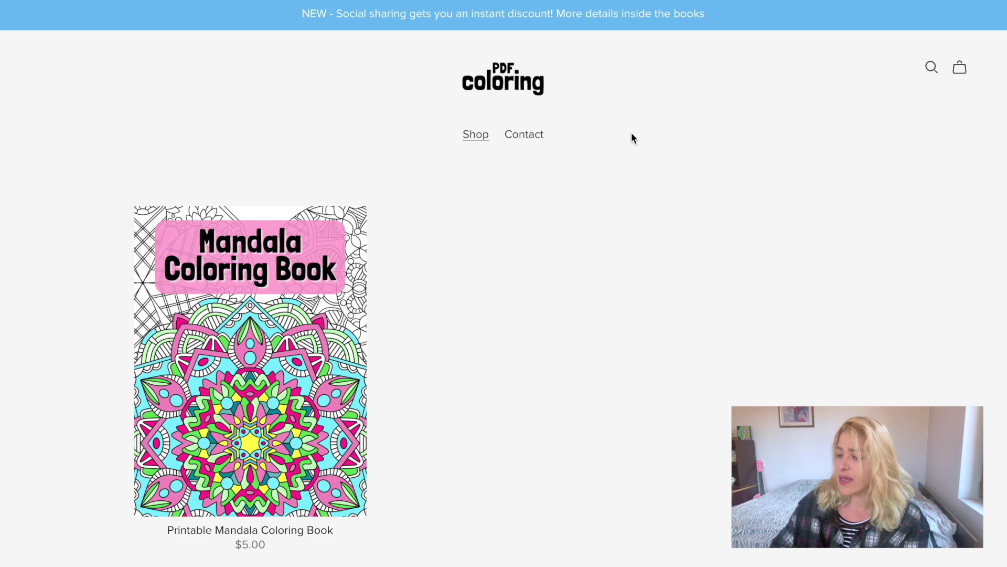
scroll(479, 170, "down", 4)
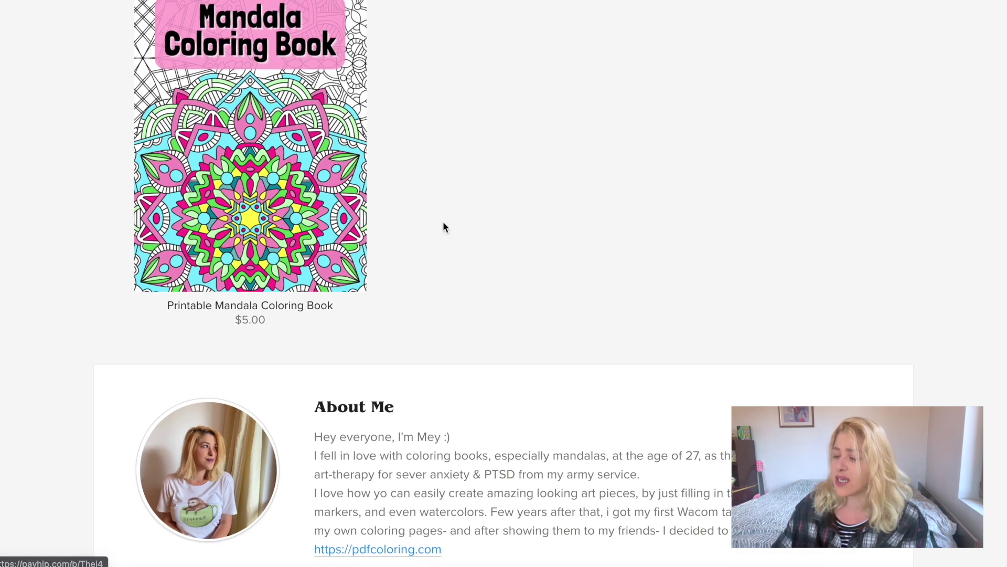
scroll(446, 338, "down", 5)
scroll(445, 337, "up", 7)
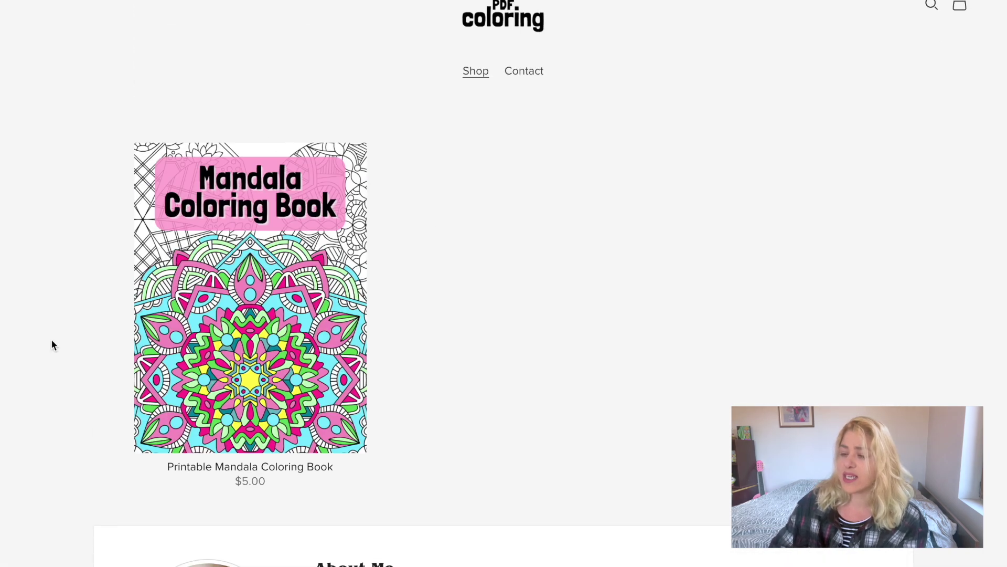
Step: Open the Butterfly Free Kids Online Puzzle post and scroll down to its jigsaw
left_click(249, 332)
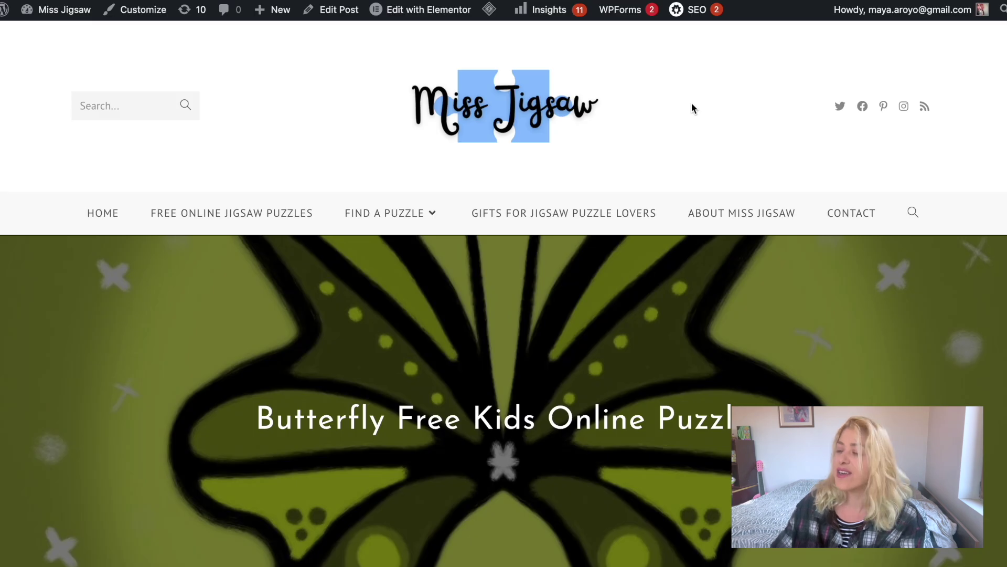
scroll(692, 107, "down", 6)
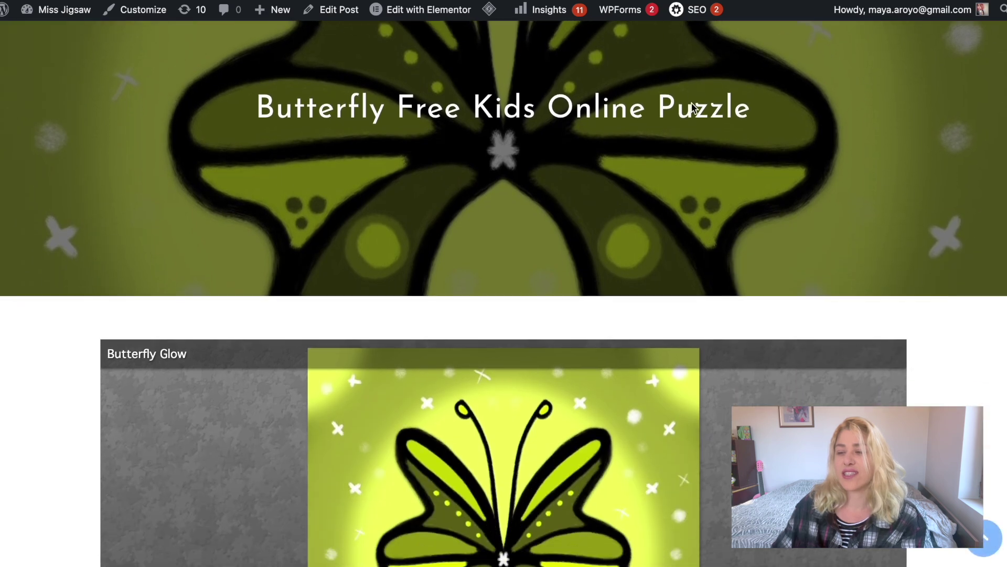
scroll(692, 107, "down", 1)
scroll(693, 107, "down", 10)
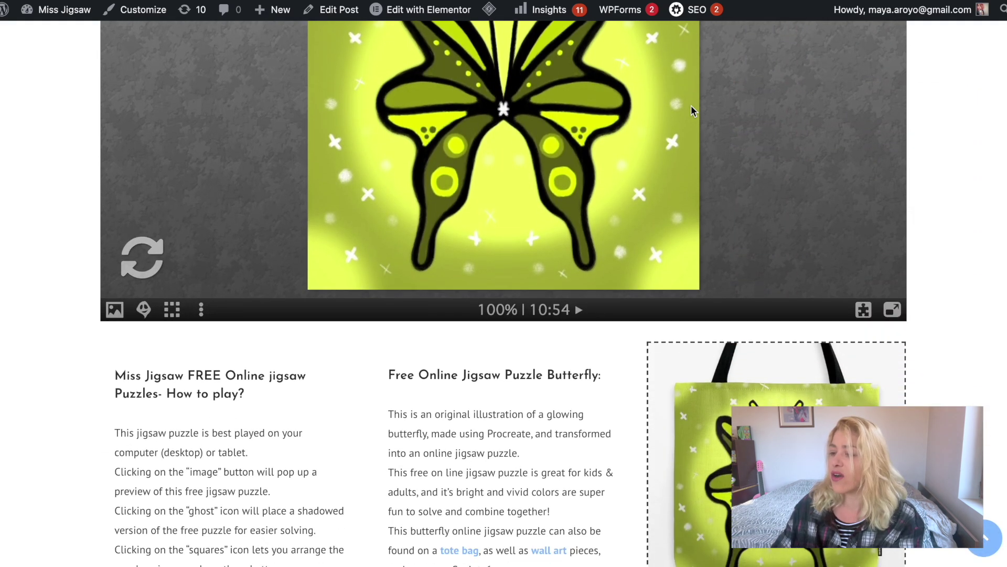
scroll(691, 105, "down", 8)
scroll(654, 407, "up", 13)
Step: Shuffle the butterfly puzzle and drag seven scattered pieces onto the board
left_click(139, 426)
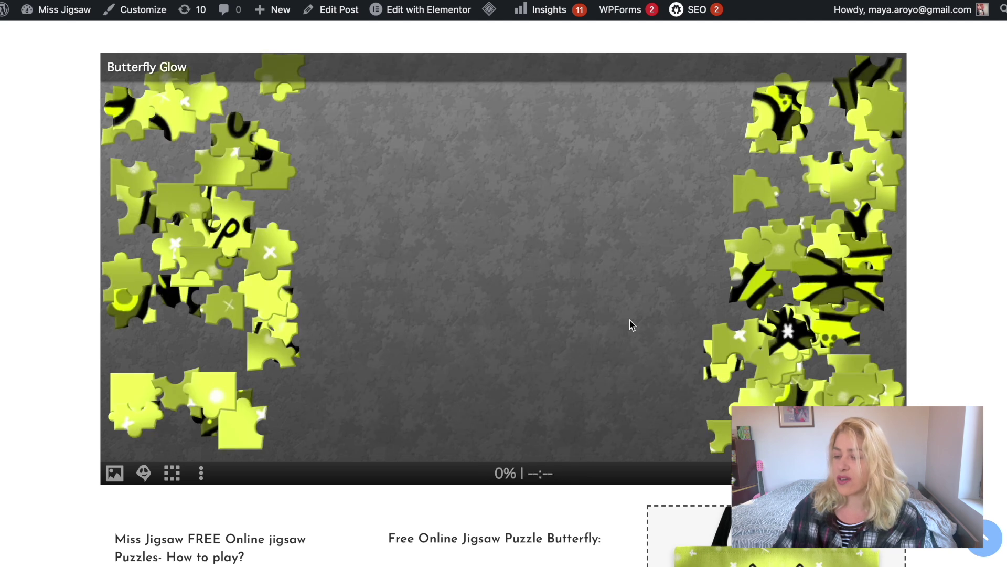
left_click_drag(231, 387, 688, 107)
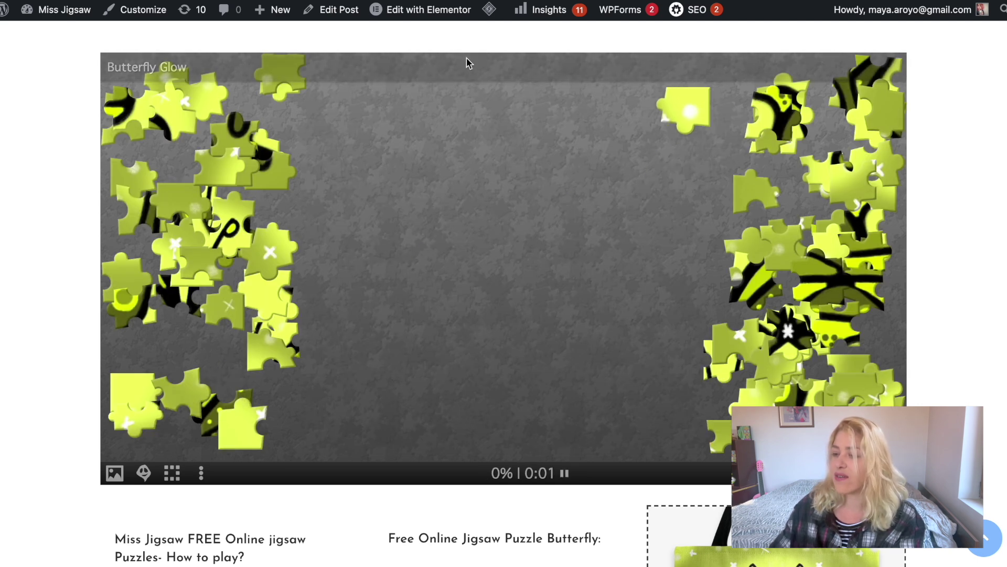
left_click_drag(278, 76, 559, 115)
left_click_drag(279, 92, 682, 199)
left_click_drag(755, 197, 325, 199)
left_click_drag(217, 175, 459, 442)
left_click_drag(254, 438, 359, 432)
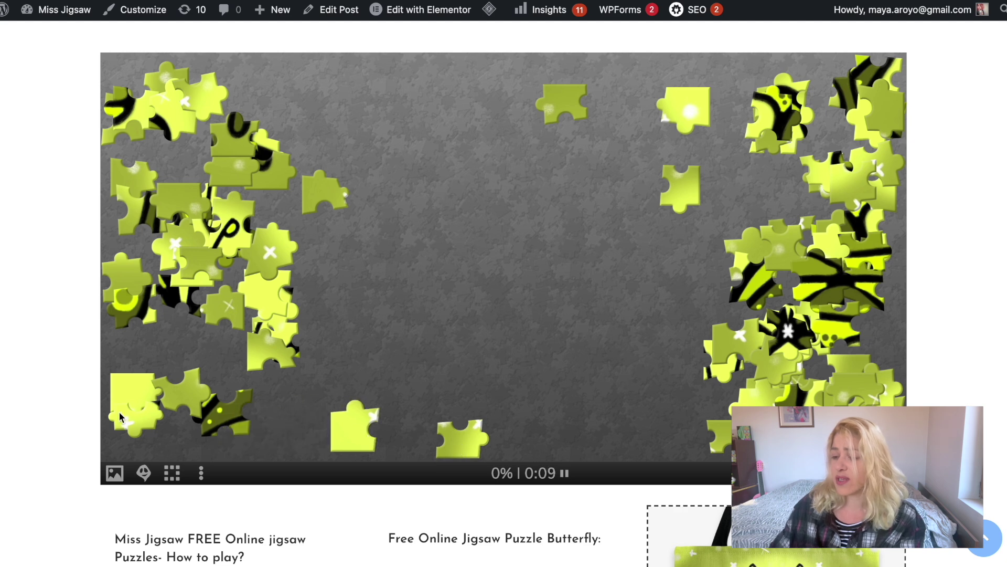
left_click_drag(134, 399, 346, 105)
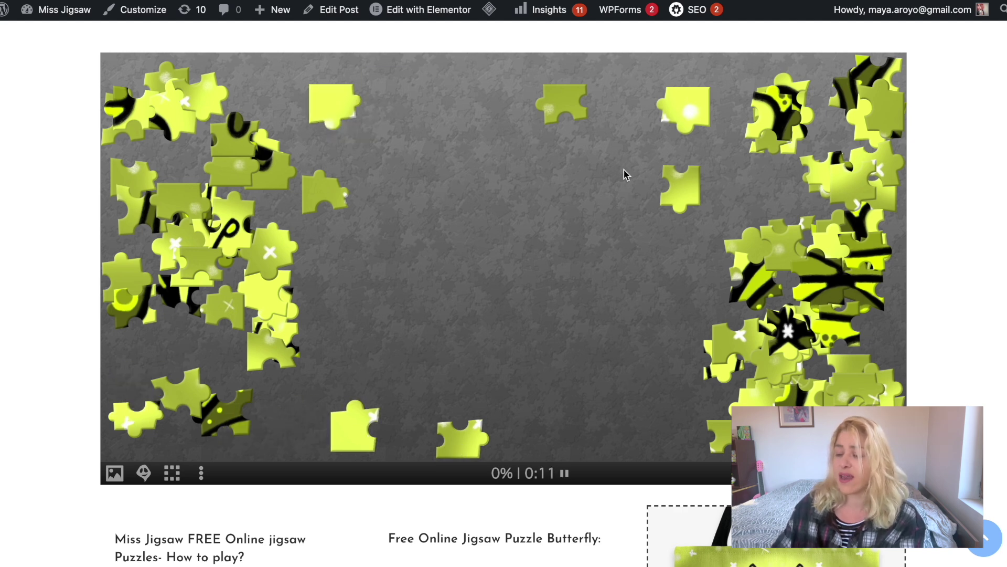
Step: Scroll through the post's description and share section below the puzzle
scroll(624, 174, "down", 7)
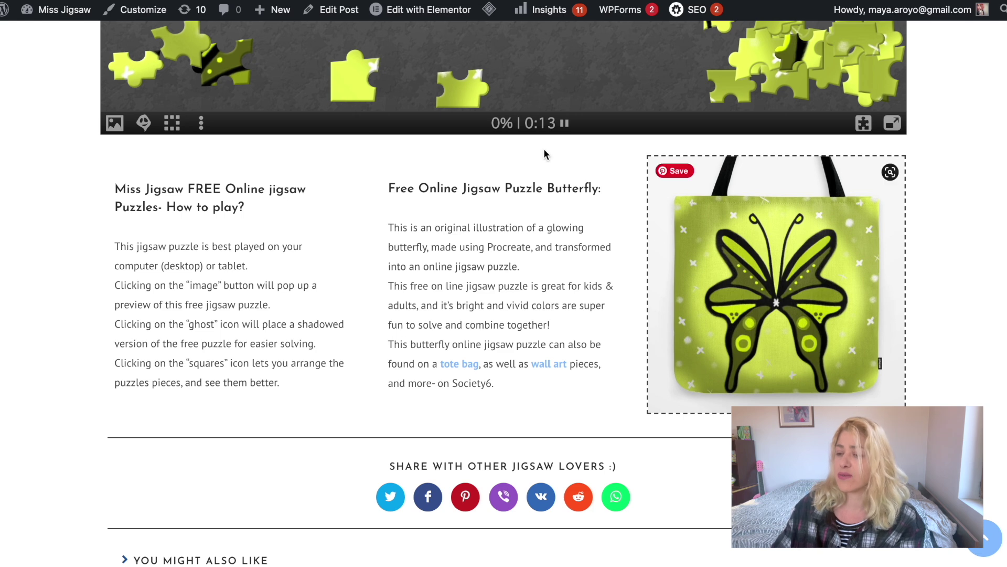
scroll(424, 265, "up", 5)
scroll(570, 376, "down", 4)
mouse_move(782, 271)
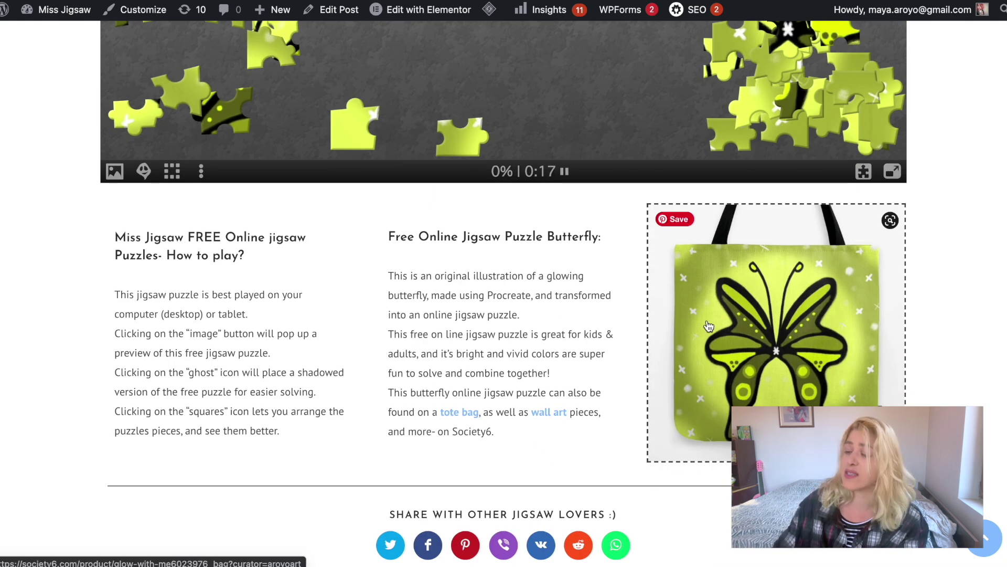
scroll(562, 318, "down", 2)
scroll(562, 319, "up", 15)
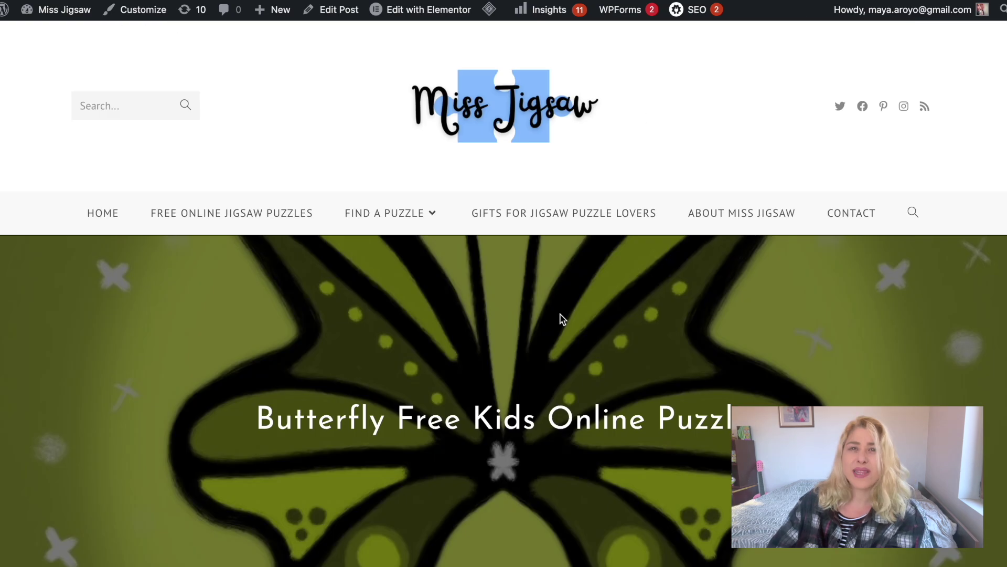
scroll(560, 313, "down", 10)
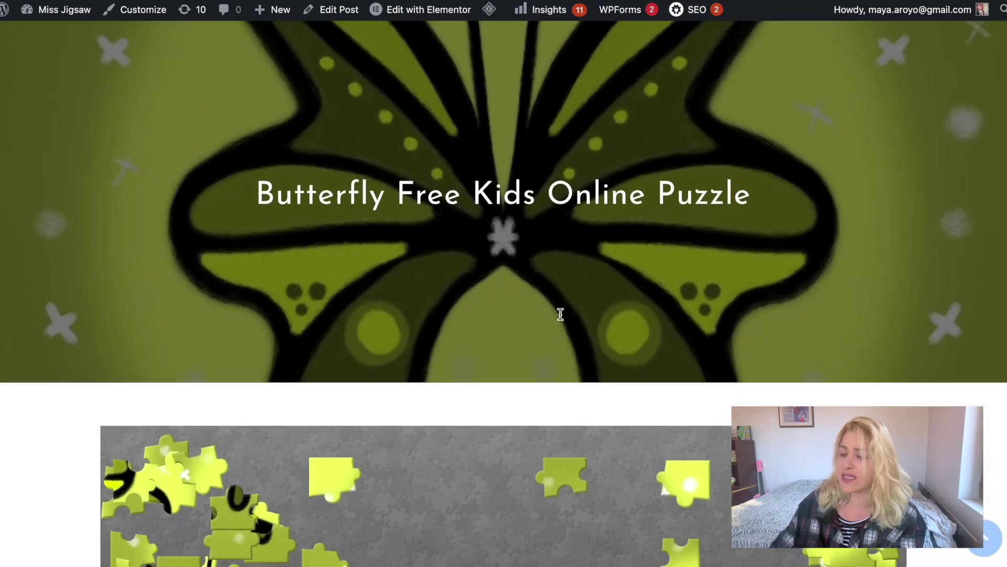
scroll(561, 317, "down", 5)
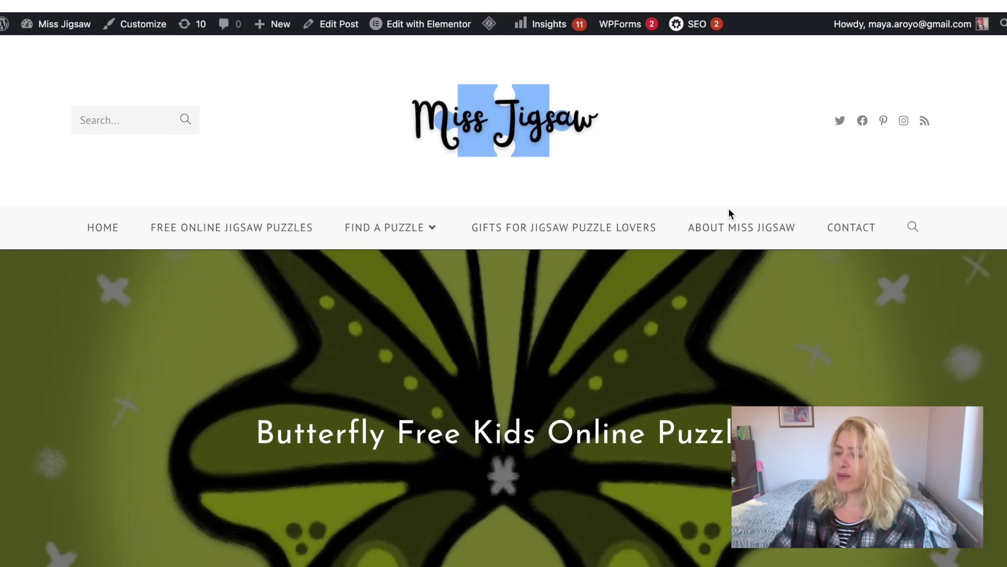
mouse_move(455, 11)
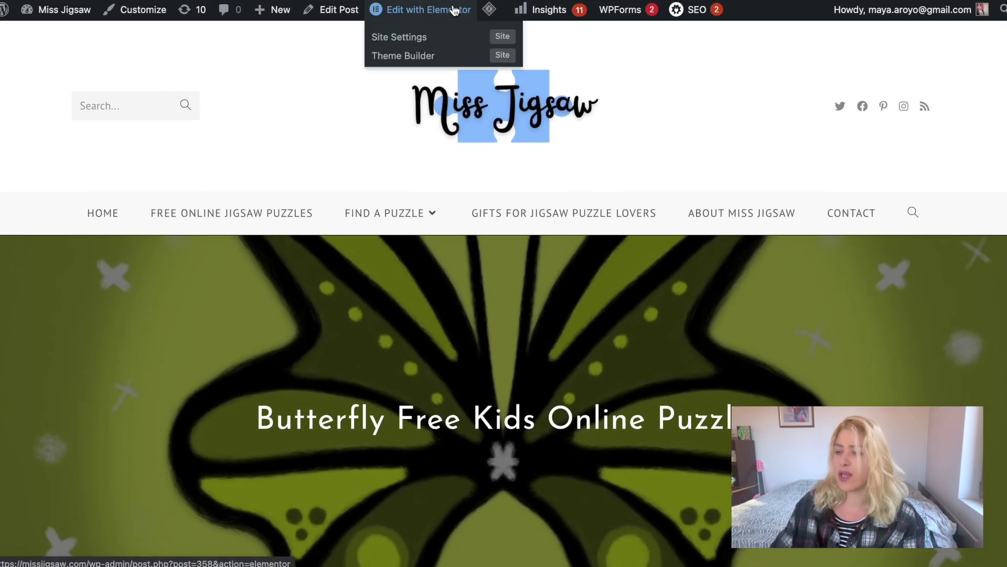
Step: Open the puzzle post in Elementor, then go to Payhip's product list
left_click(441, 13)
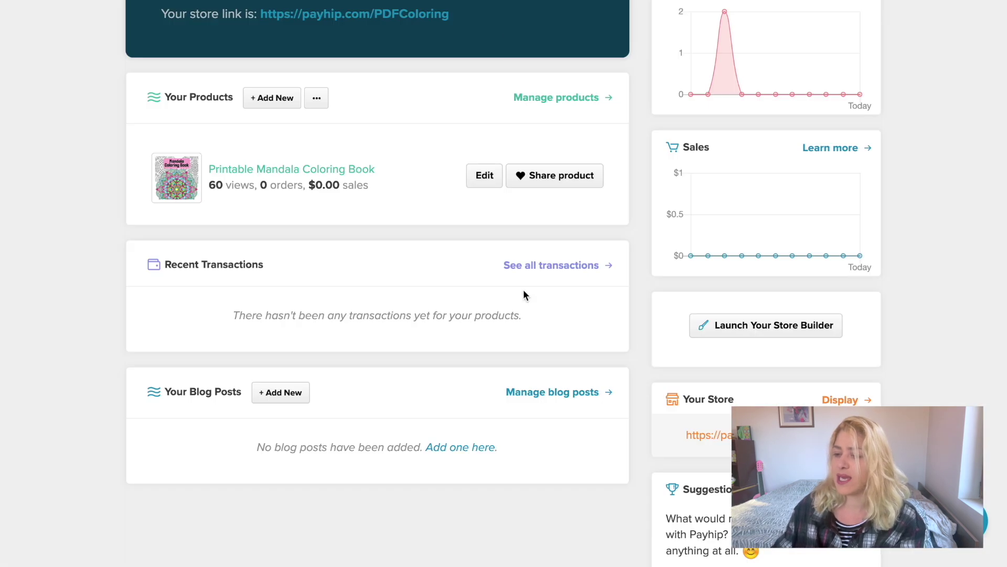
scroll(524, 292, "up", 5)
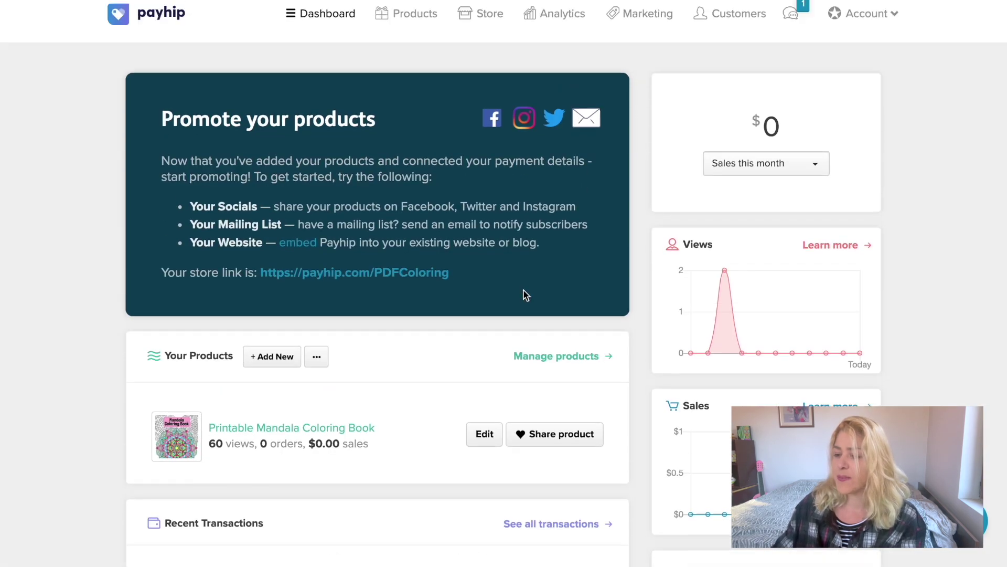
left_click(406, 29)
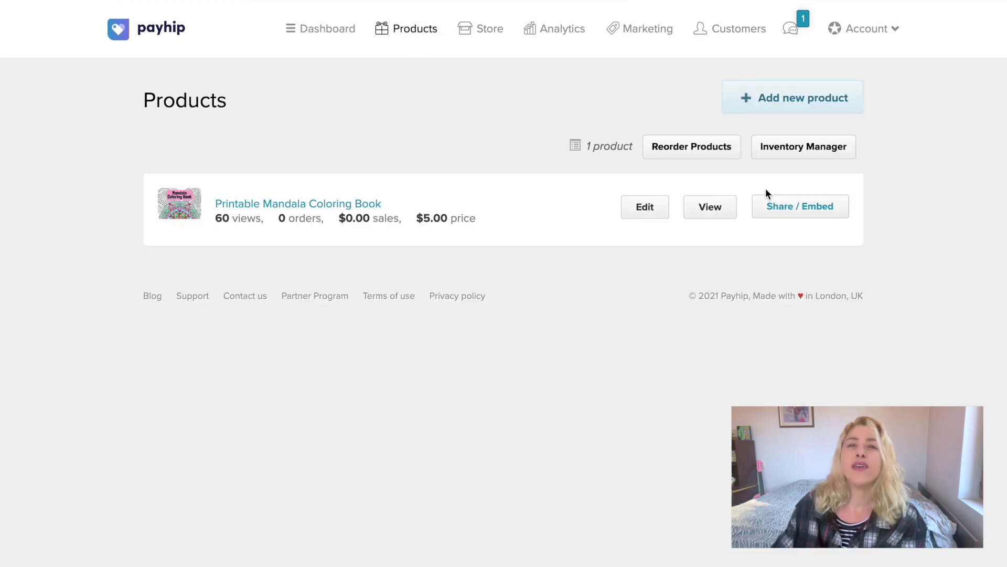
Step: Generate the Mandala coloring book's buy-button embed code, then close it
left_click(778, 206)
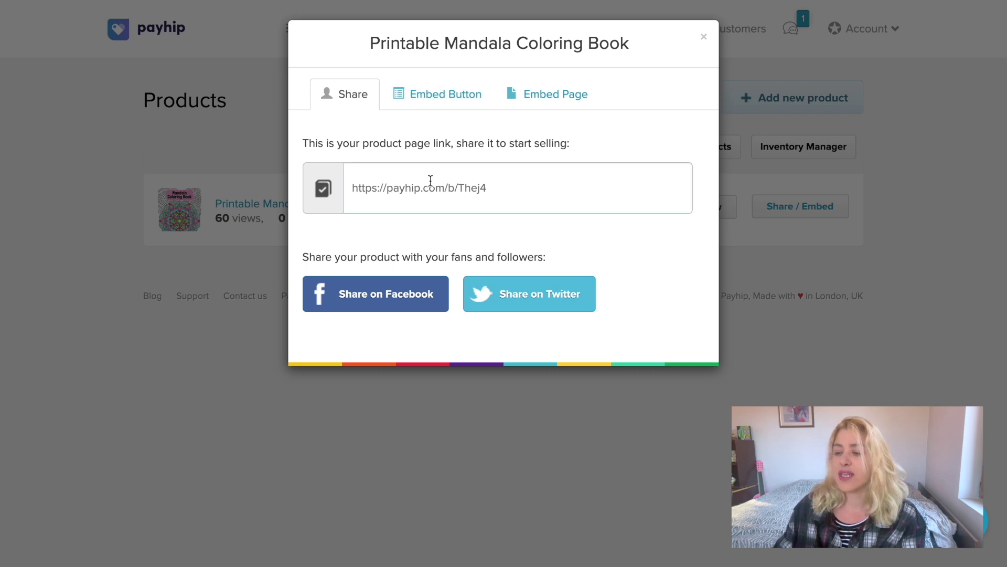
left_click(441, 192)
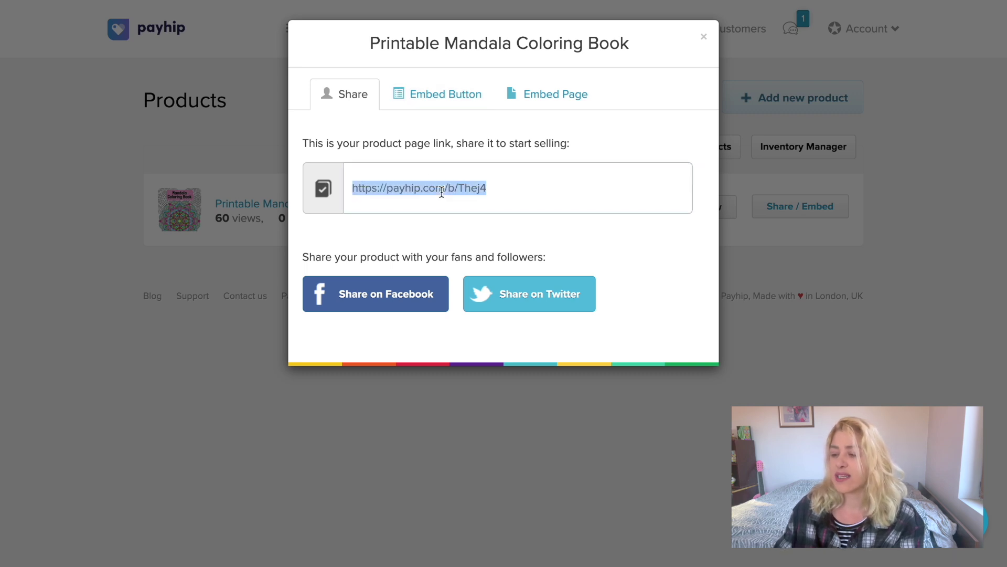
left_click(429, 96)
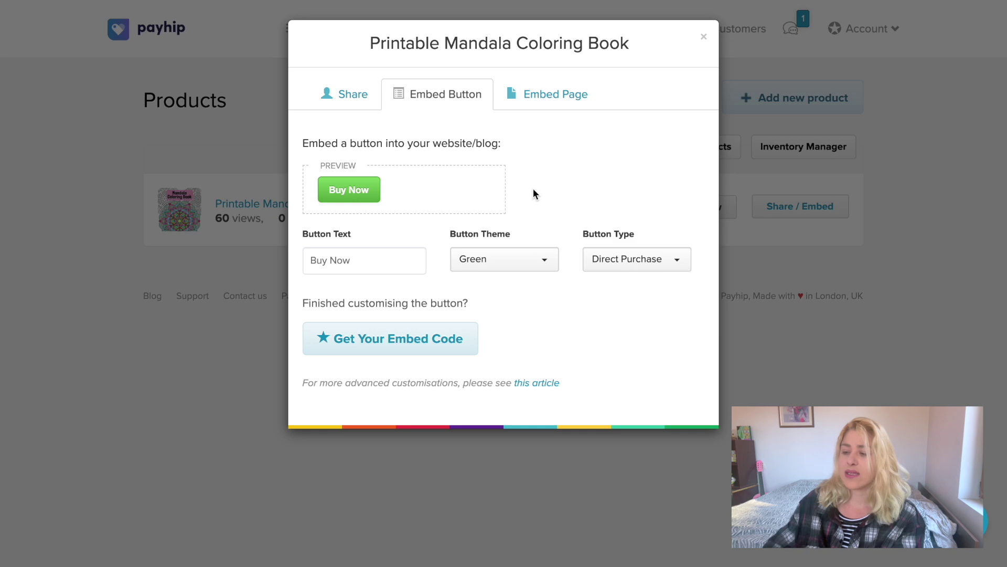
left_click(445, 342)
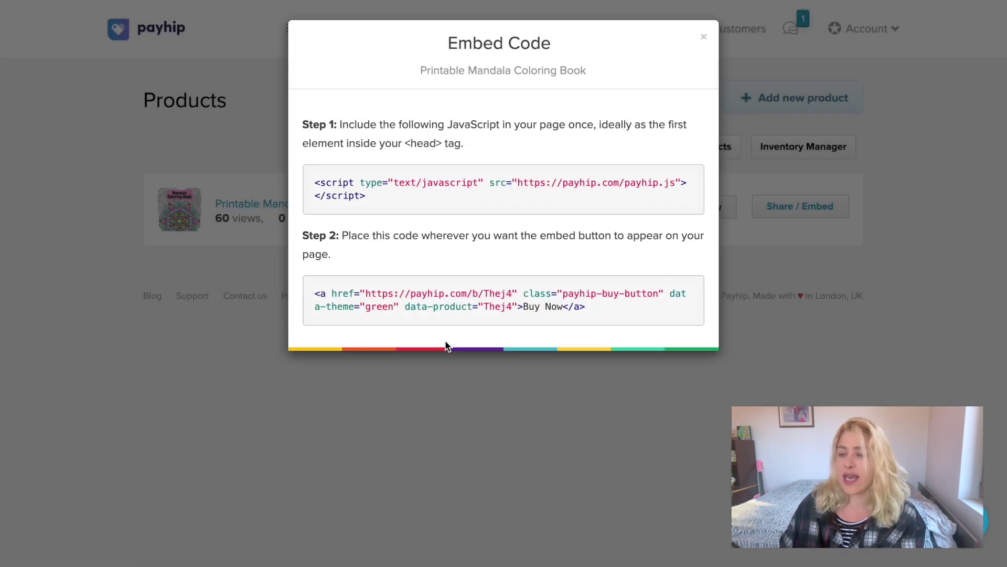
left_click(703, 39)
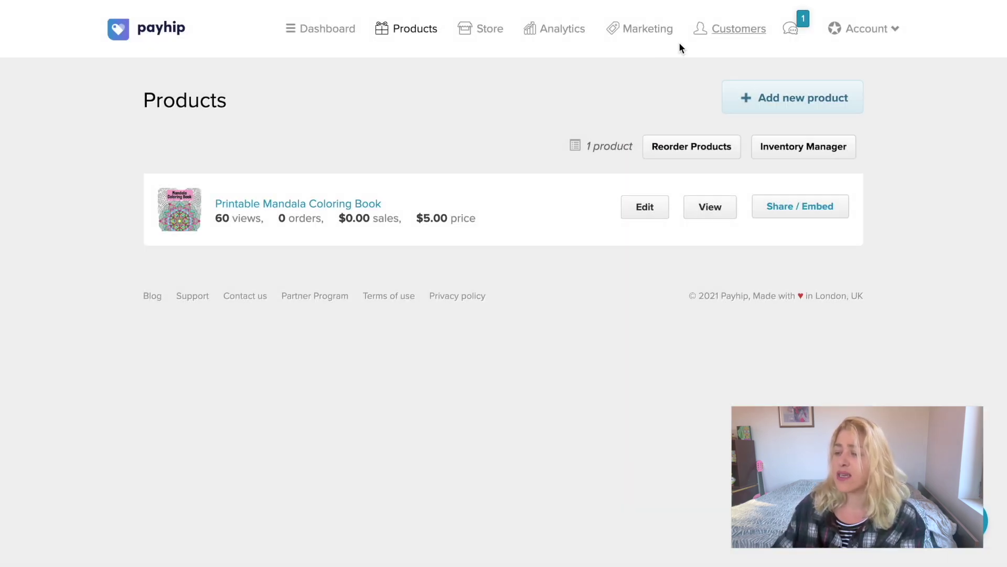
Step: Select the full Embed Page code for the Printable Mandala Coloring Book
left_click(816, 204)
left_click(547, 89)
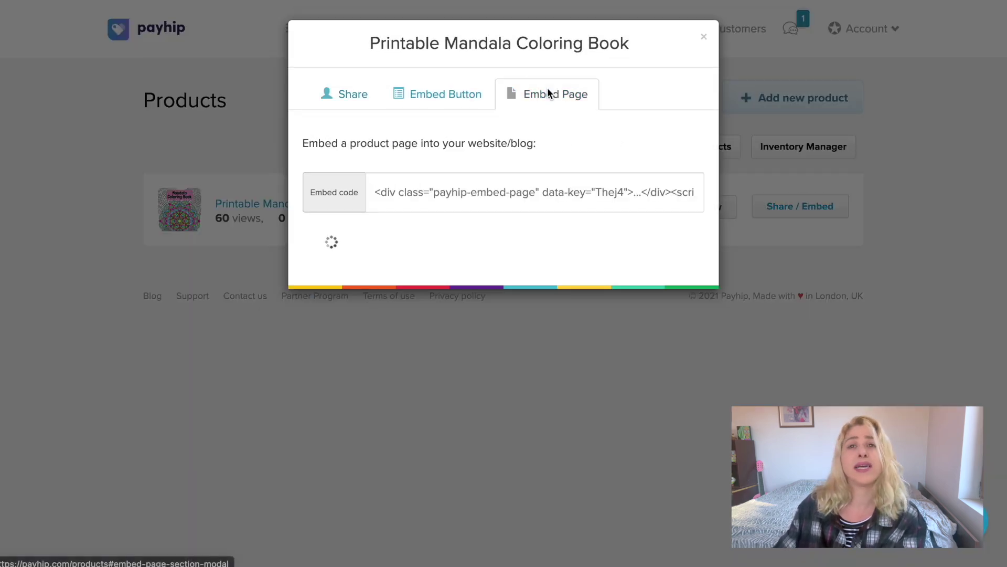
scroll(488, 199, "down", 9)
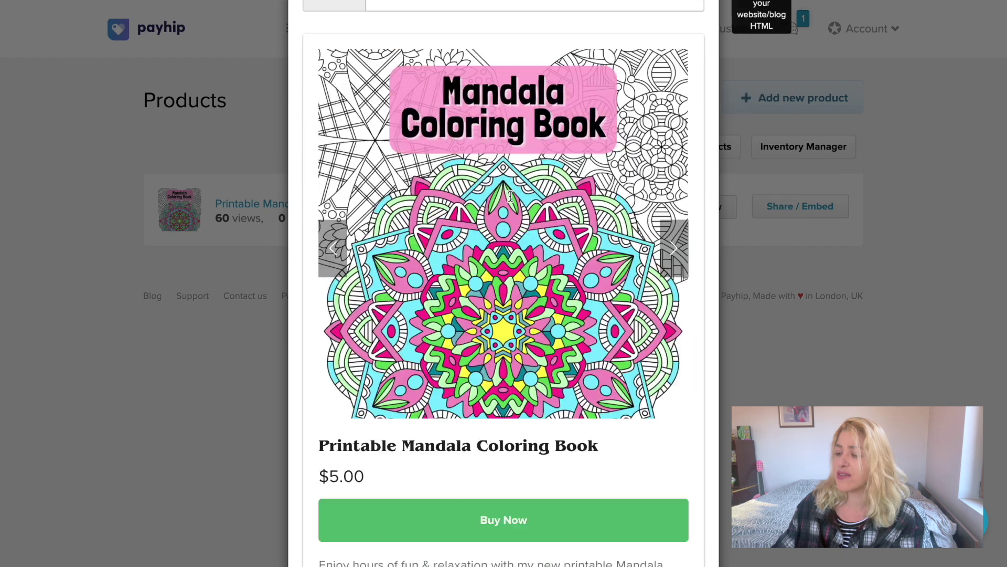
scroll(458, 246, "up", 9)
left_click(478, 192)
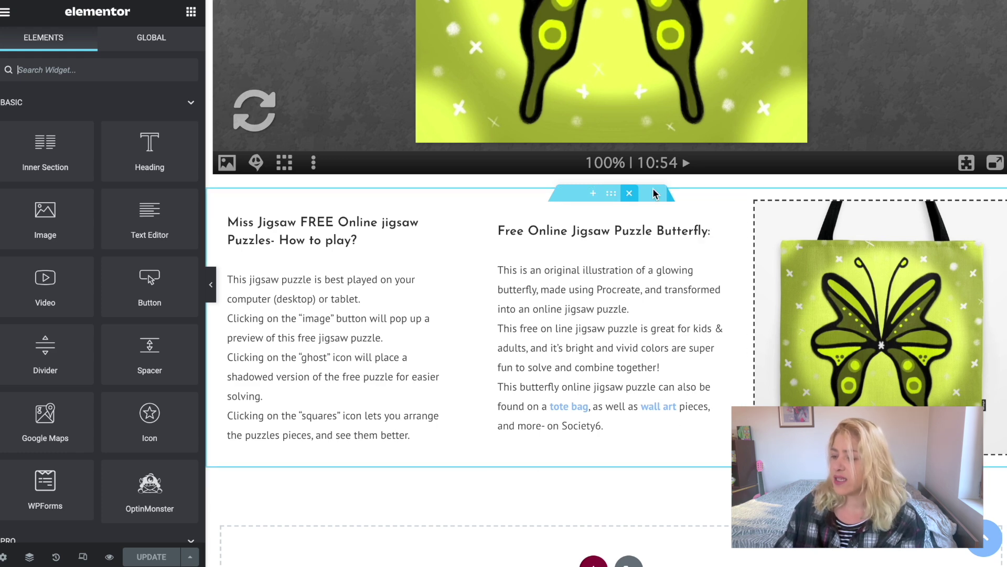
Step: Duplicate the how-to-play section in Elementor
left_click(611, 193)
right_click(614, 195)
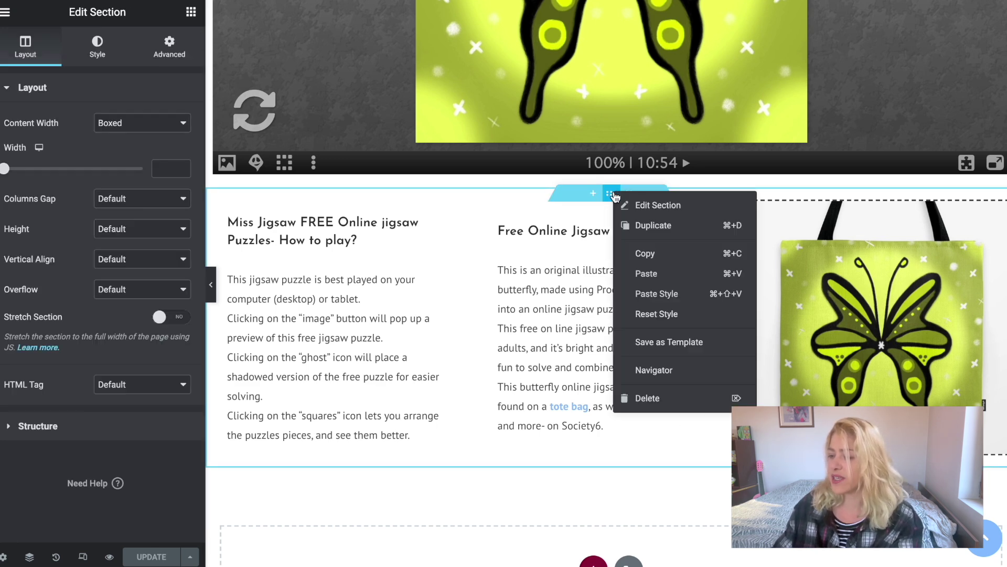
left_click(648, 229)
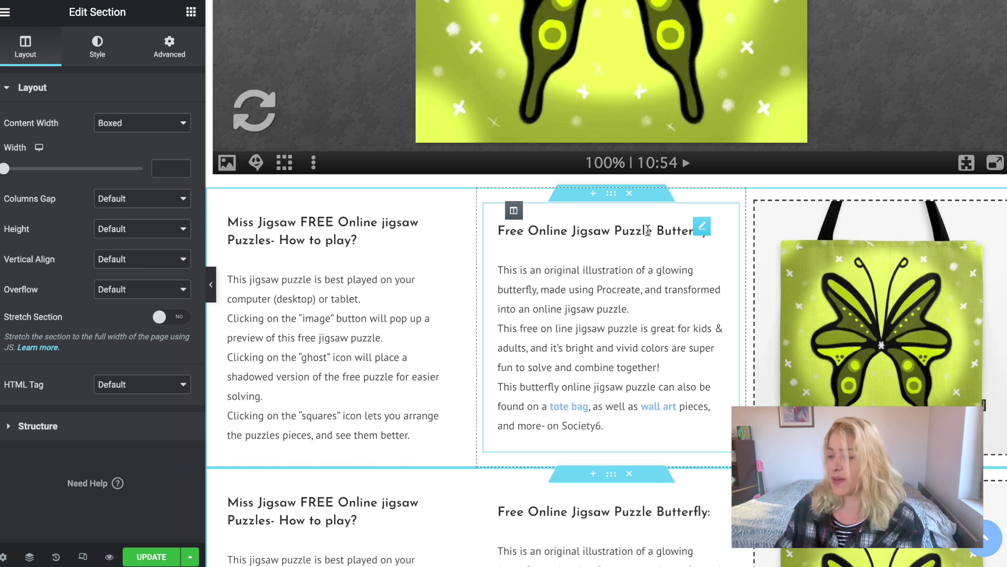
Step: Delete the butterfly description column and how-to-play text from the duplicated section
right_click(514, 211)
left_click(579, 416)
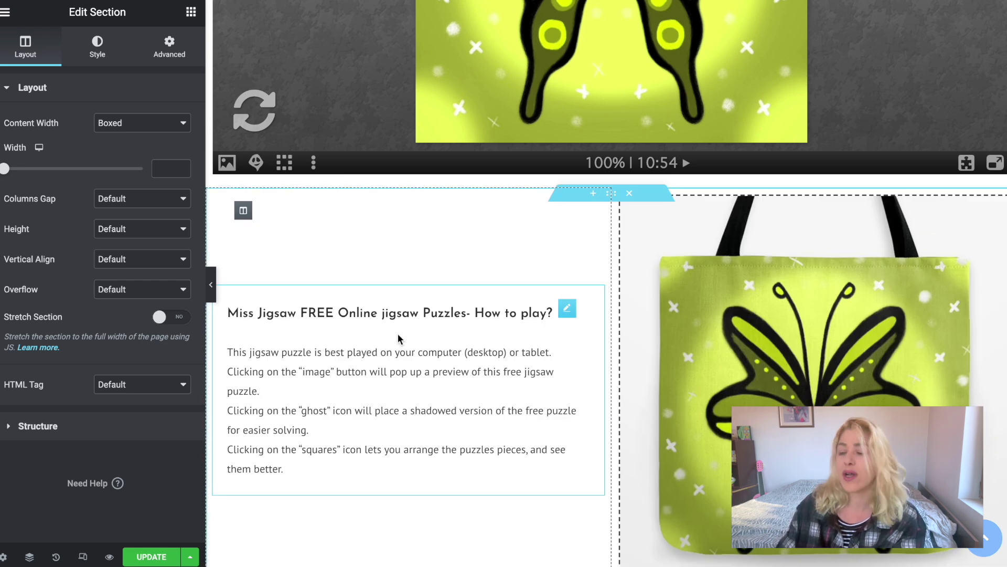
right_click(567, 311)
left_click(616, 517)
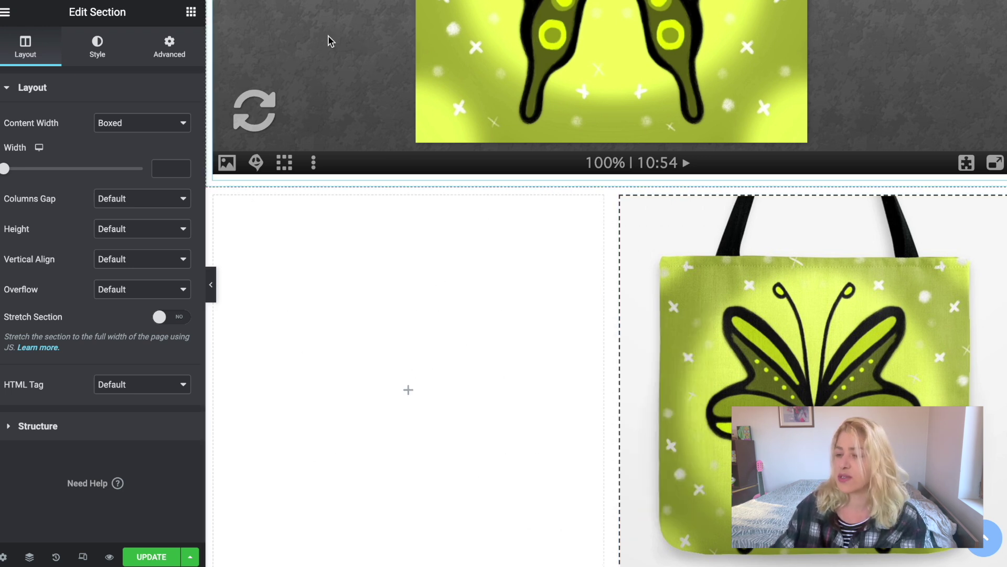
left_click(192, 13)
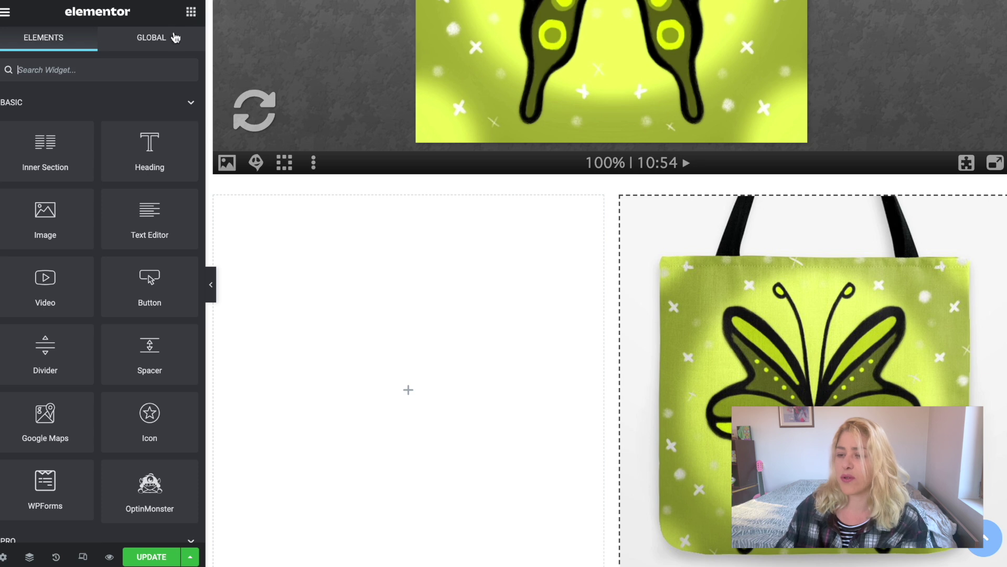
Step: Add a Text Editor widget to the empty column, paste the Payhip code in its Text tab, and update
left_click_drag(150, 220, 396, 370)
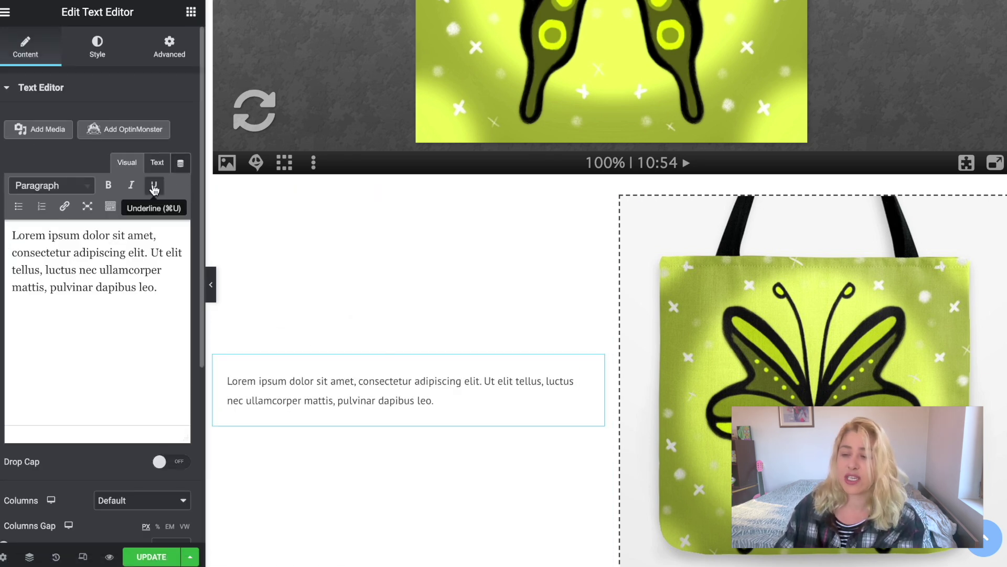
left_click(157, 164)
left_click(93, 282)
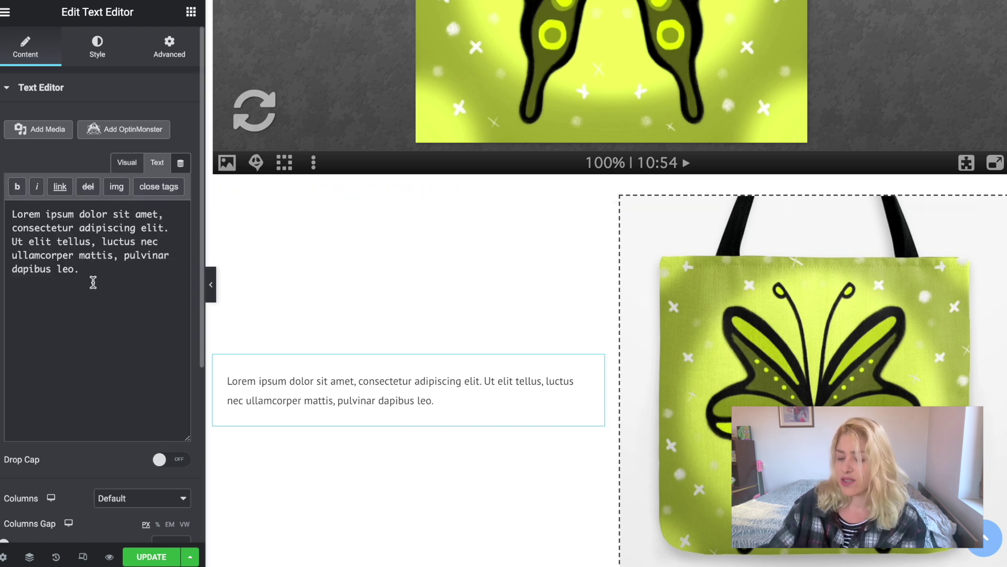
key("ctrl+a")
type("<div class=\"payhip-embed-page\" data-key=\"Thej4\">...</div> <script type=\"text/javascript\" src=\"https://payhip.com/embed-page.js?v=24u68984\"></script>")
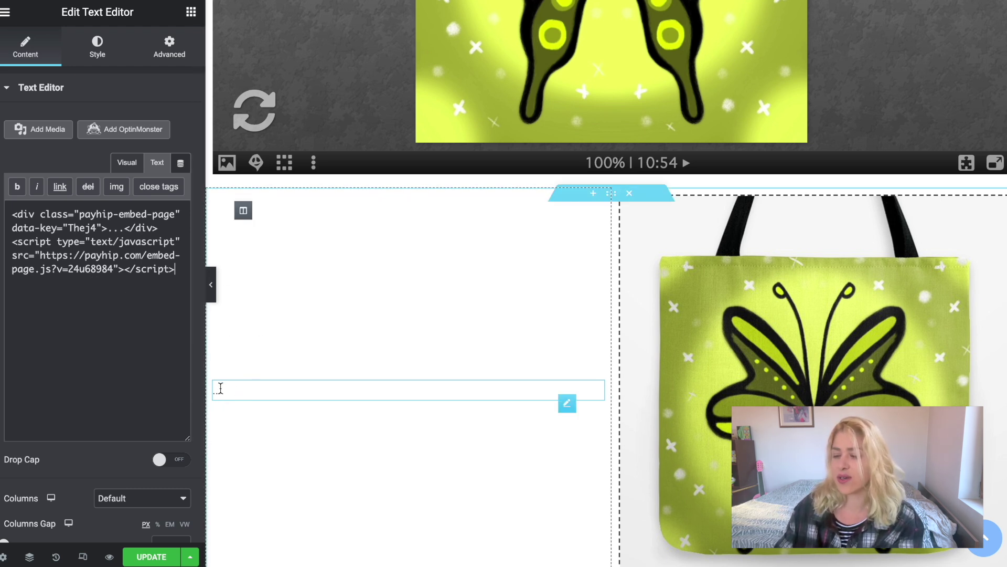
left_click(151, 557)
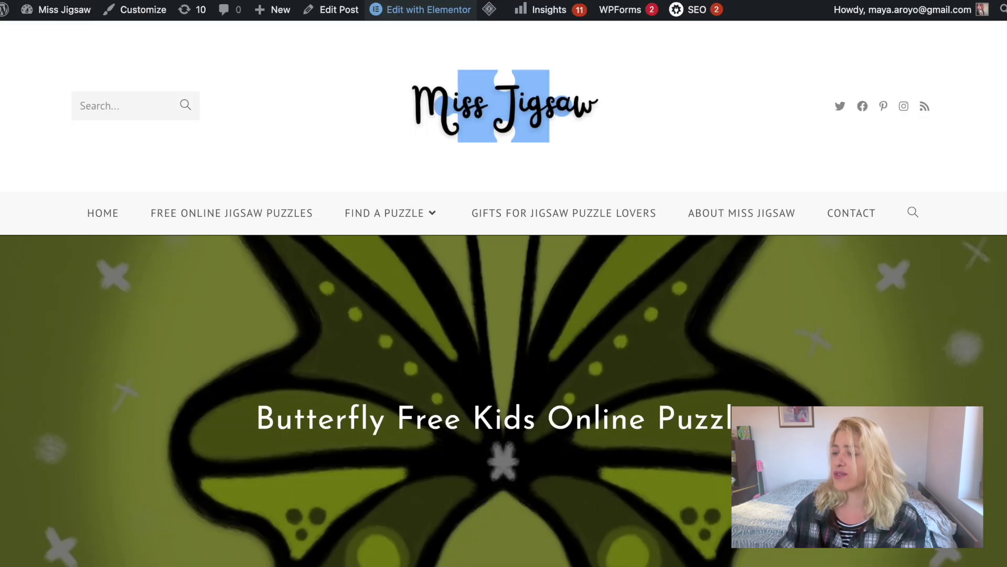
Step: Load the live post and click Buy Now on the embedded $5.00 Mandala coloring book
left_click(422, 10)
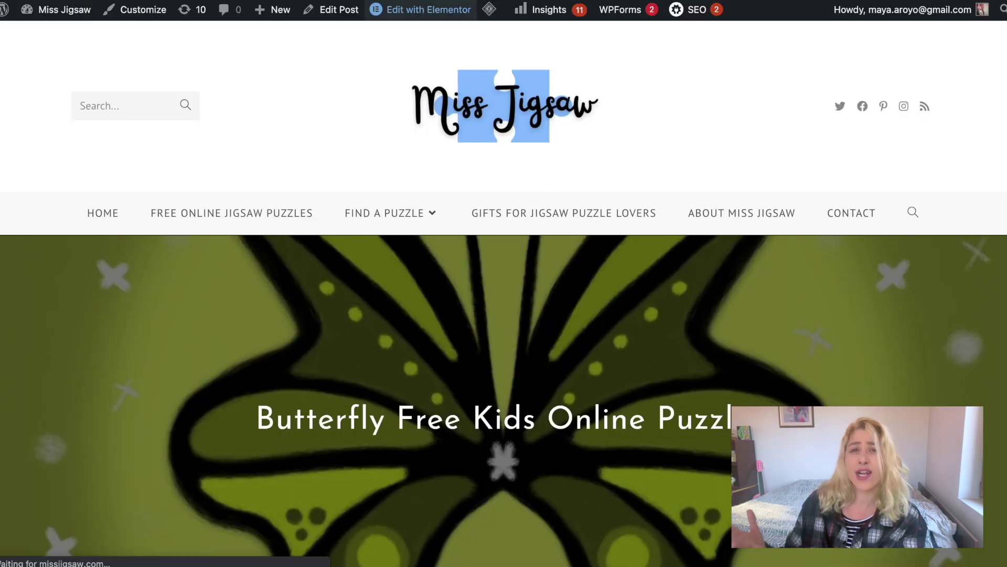
scroll(637, 118, "down", 15)
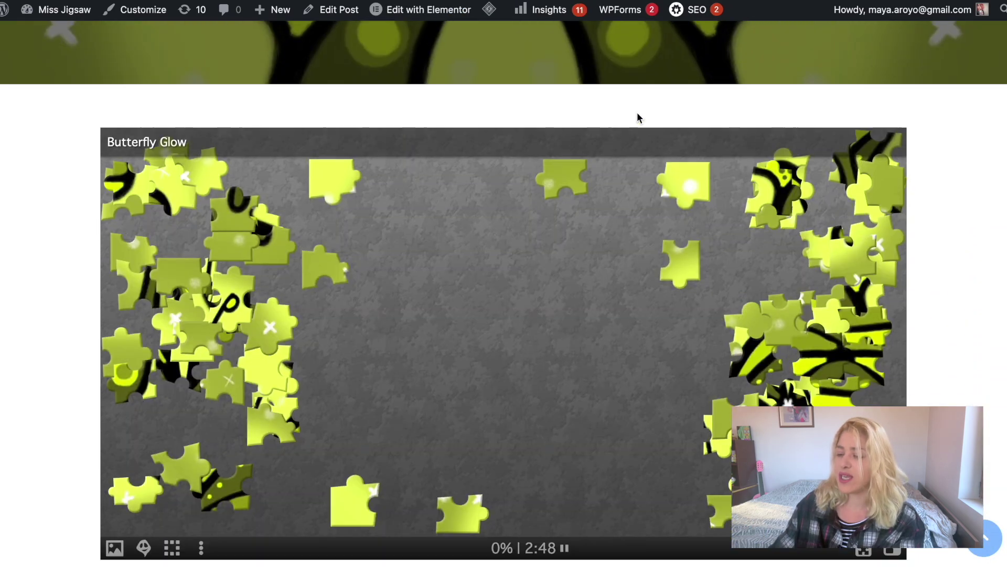
scroll(637, 117, "down", 5)
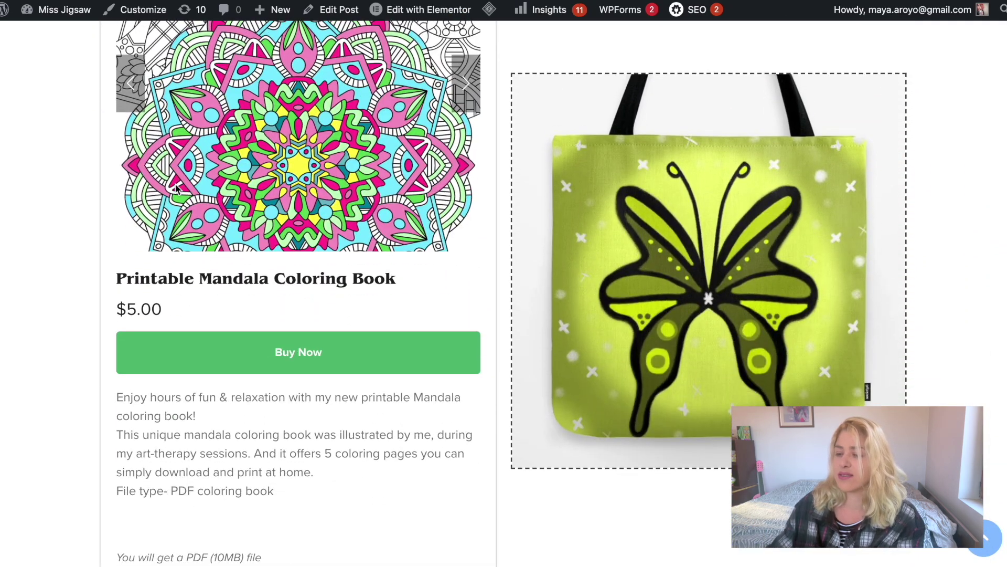
scroll(242, 323, "up", 5)
scroll(242, 322, "down", 8)
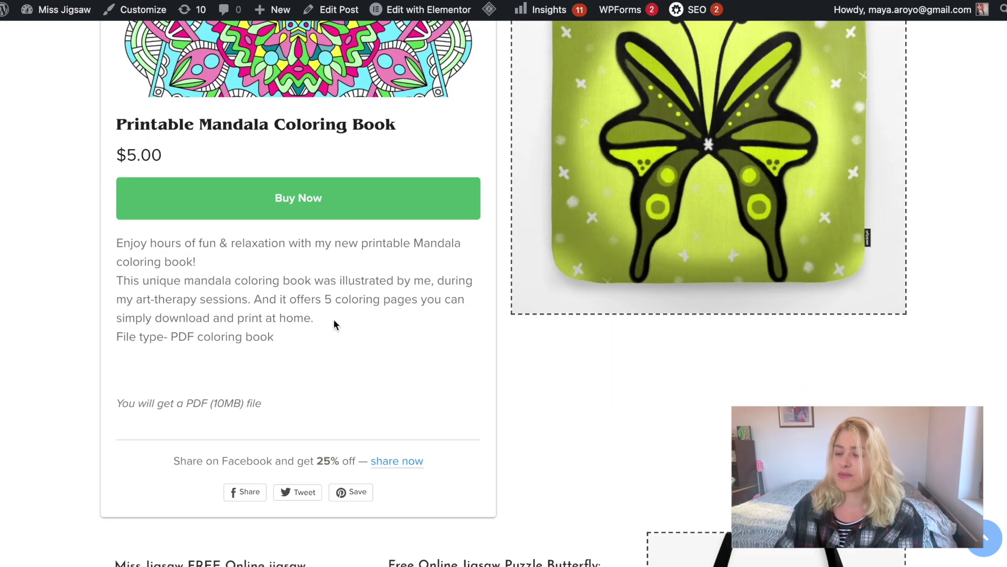
left_click(262, 204)
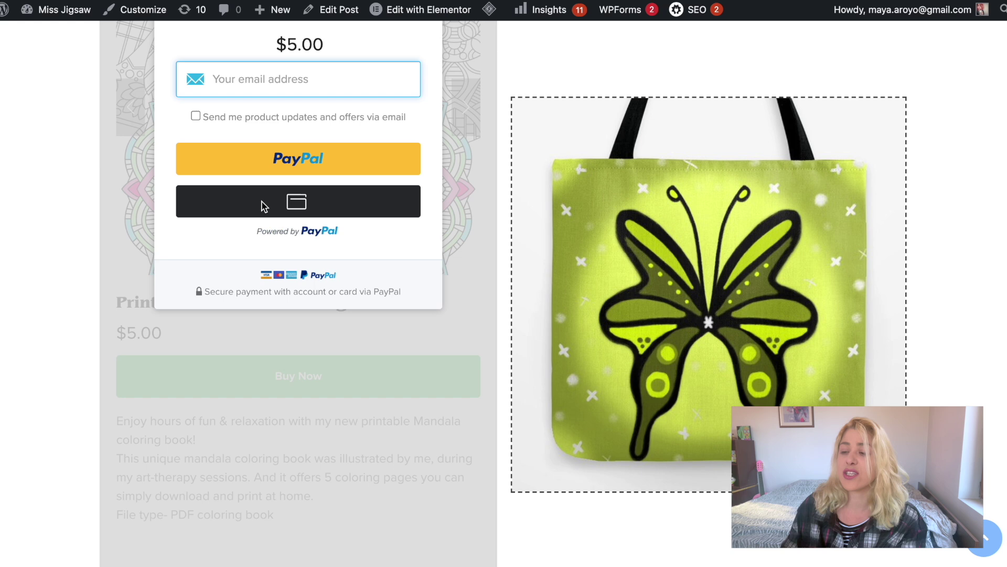
scroll(262, 204, "up", 3)
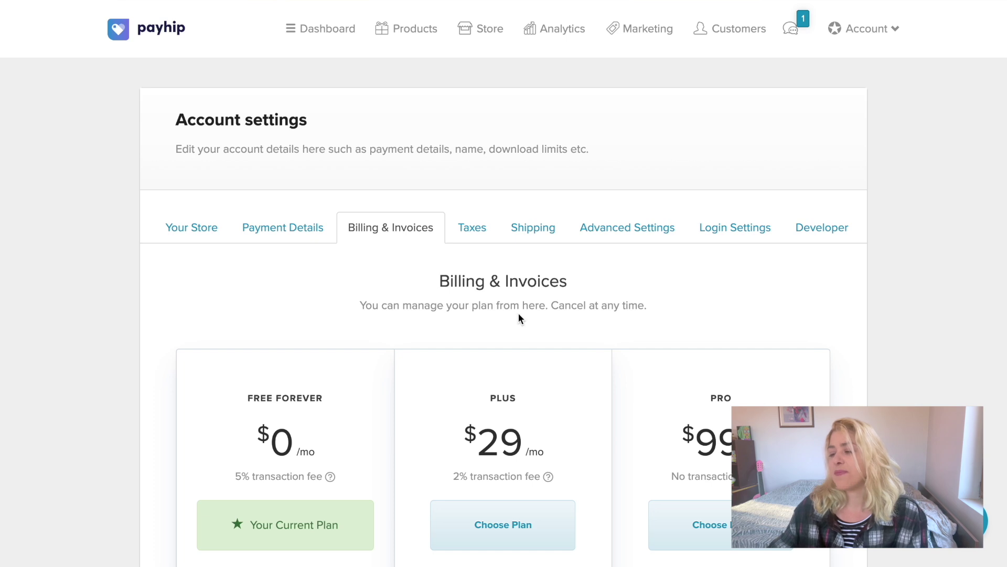
scroll(518, 314, "down", 3)
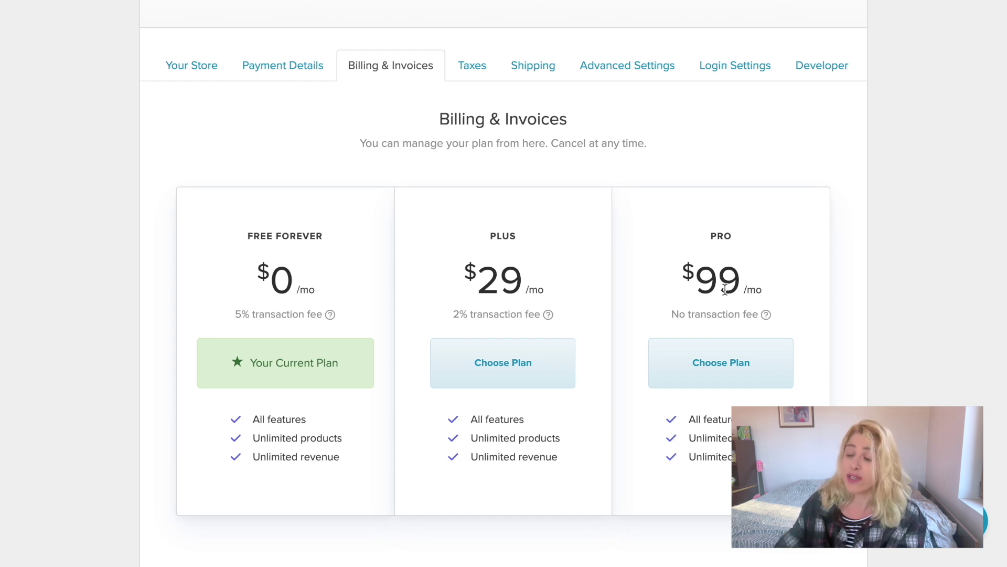
scroll(725, 290, "down", 2)
scroll(725, 289, "up", 5)
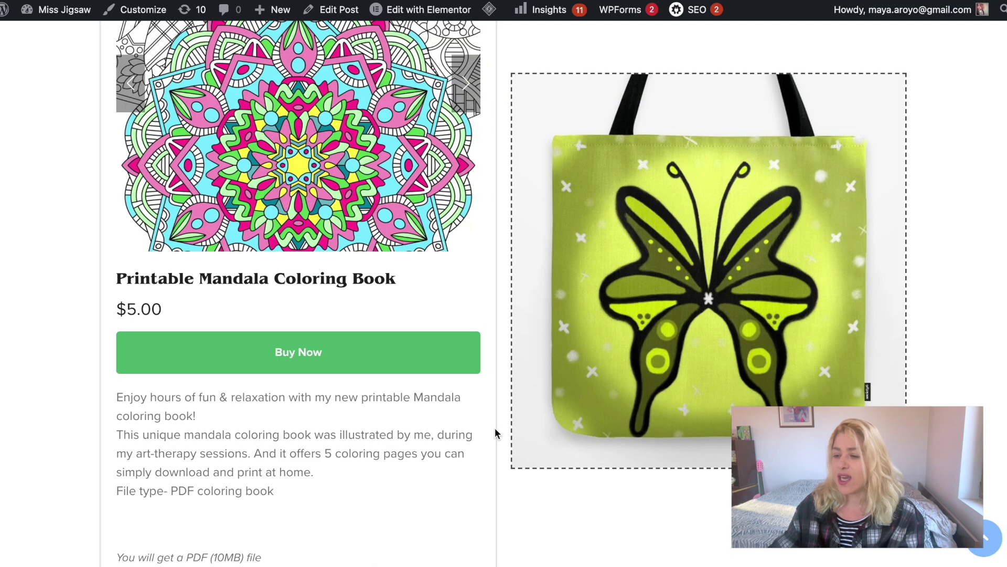
Step: Review the published post's embedded product, then launch the WordPress Customizer
scroll(511, 411, "up", 5)
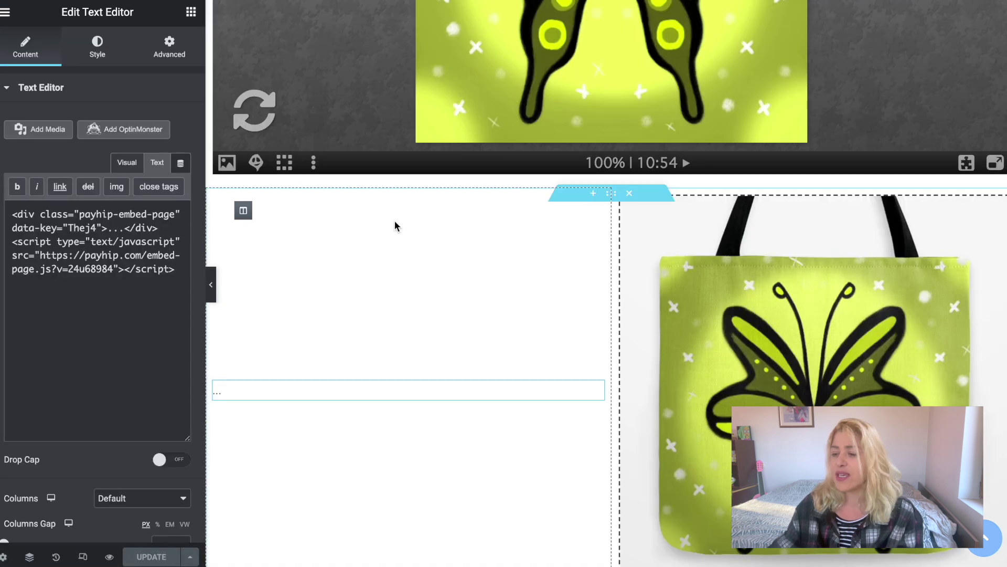
scroll(395, 222, "down", 5)
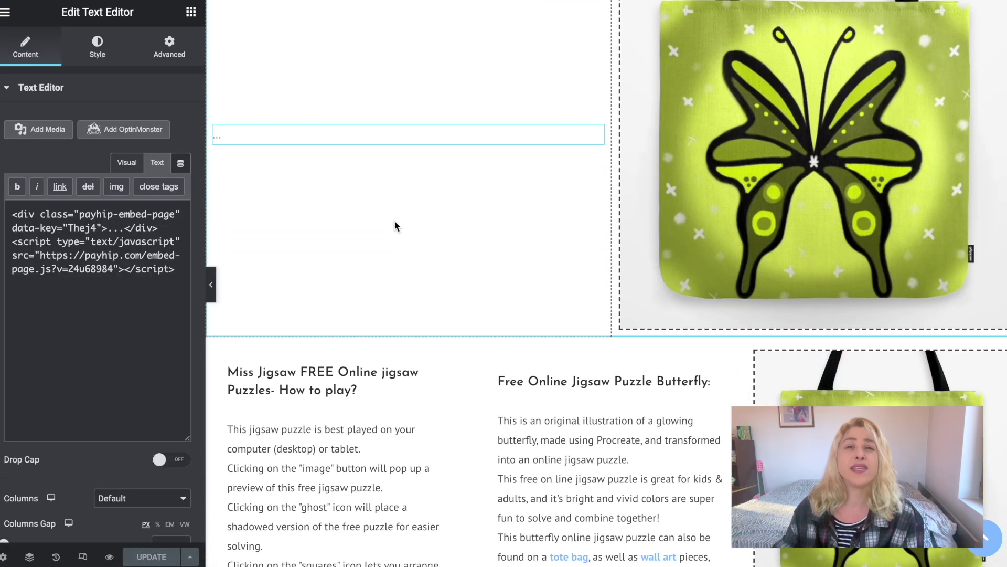
scroll(395, 222, "up", 9)
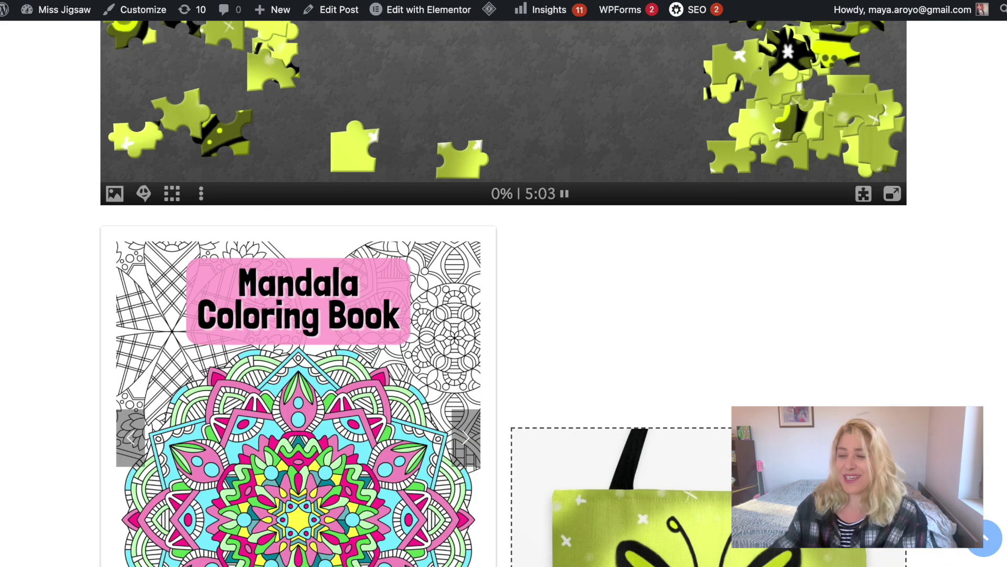
left_click(145, 10)
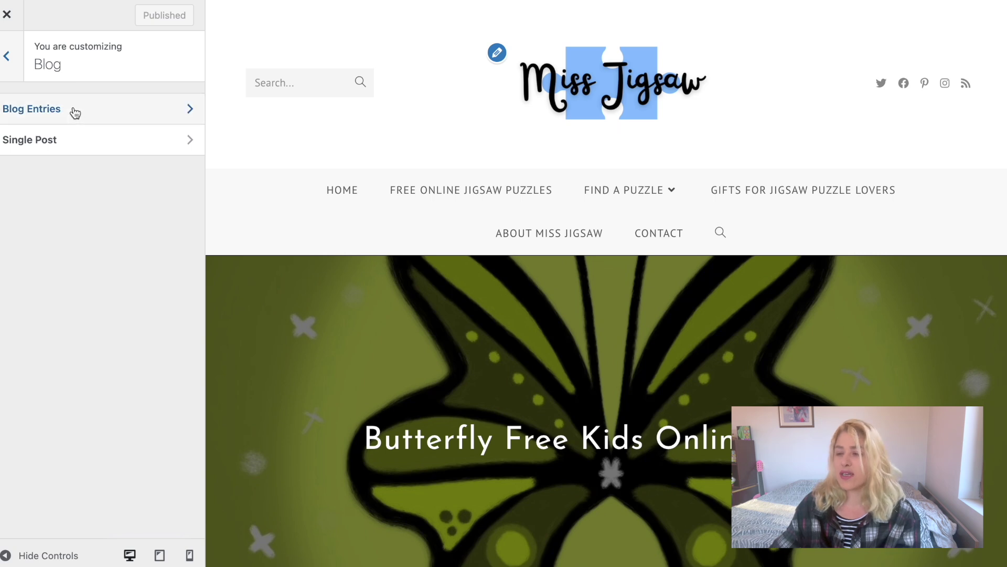
Step: Set Blog Entries to the Right Sidebar layout and open the Default Sidebar widgets
left_click(70, 110)
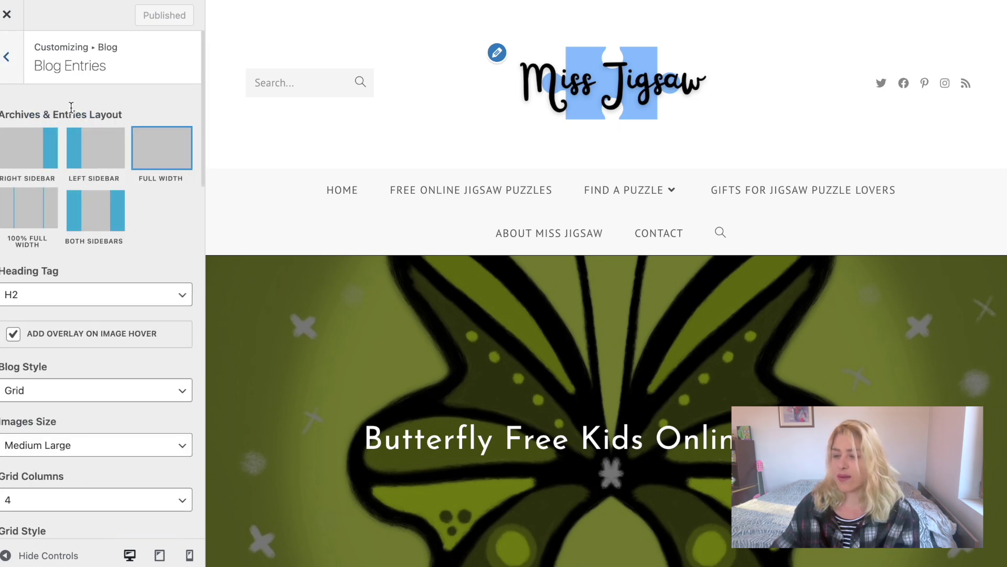
left_click(50, 144)
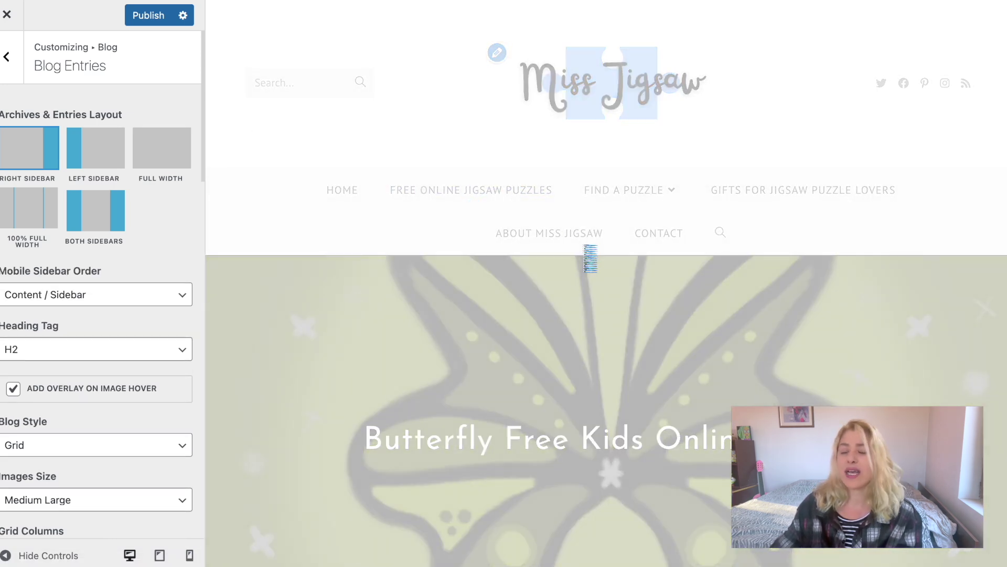
scroll(889, 358, "down", 15)
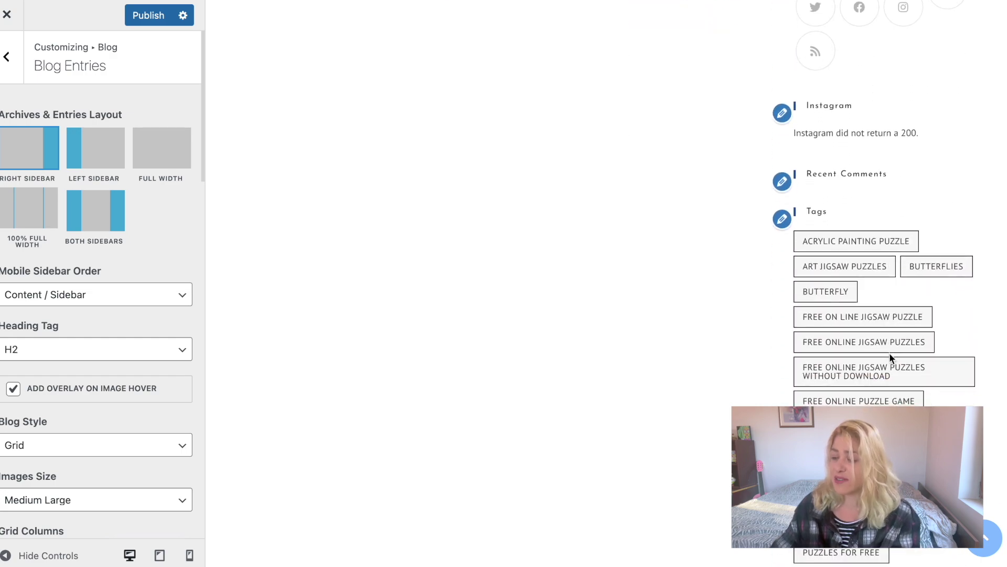
scroll(889, 353, "up", 20)
scroll(890, 352, "down", 8)
scroll(828, 134, "up", 6)
scroll(827, 135, "up", 3)
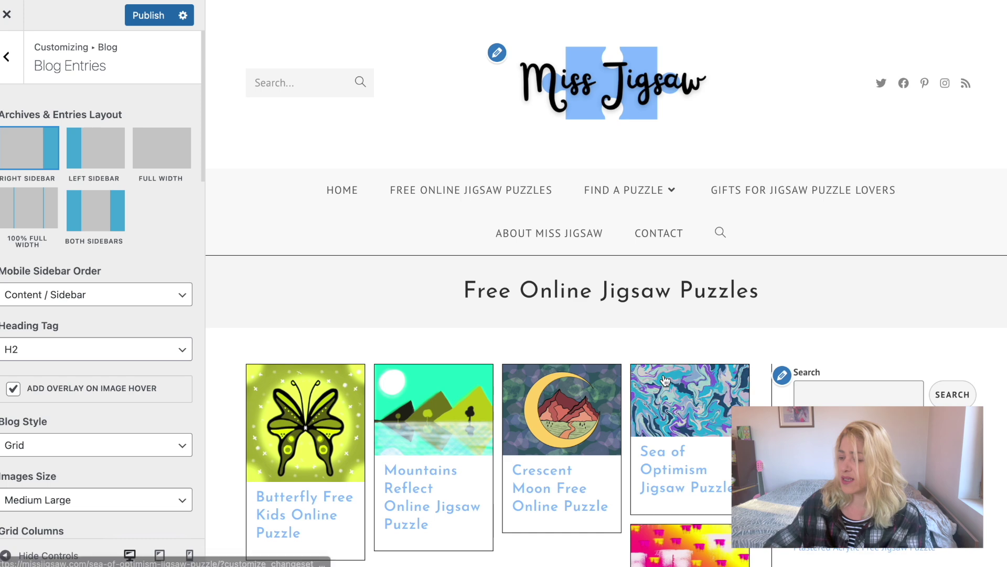
scroll(833, 205, "down", 5)
left_click(781, 113)
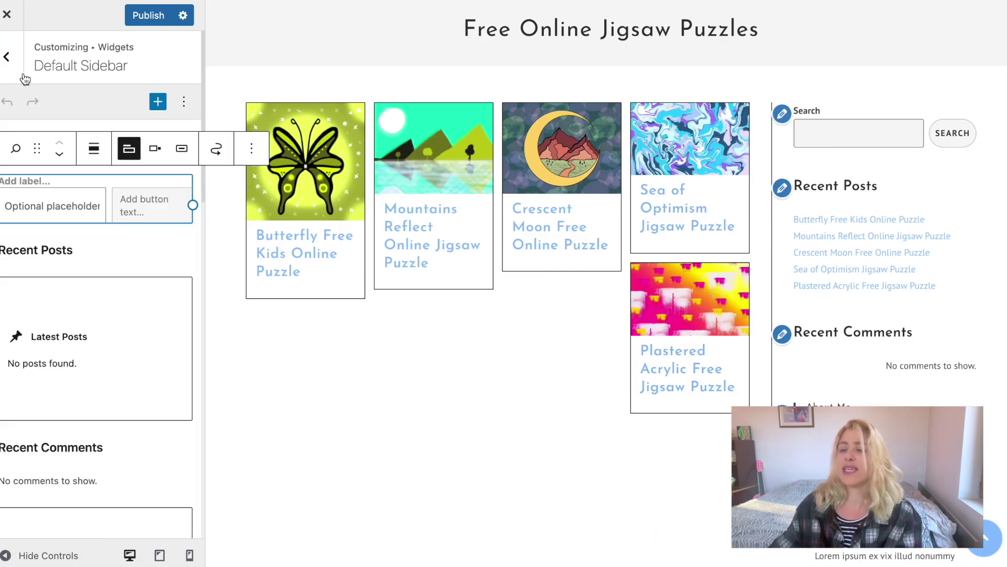
Step: Add a Custom HTML block holding the Payhip embed code to the Default Sidebar
left_click(124, 240)
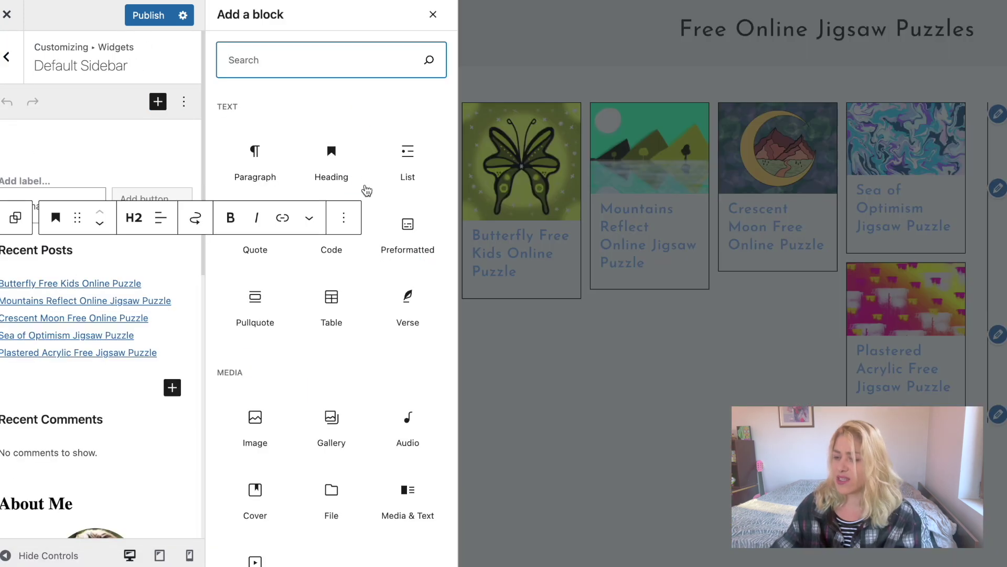
type("html")
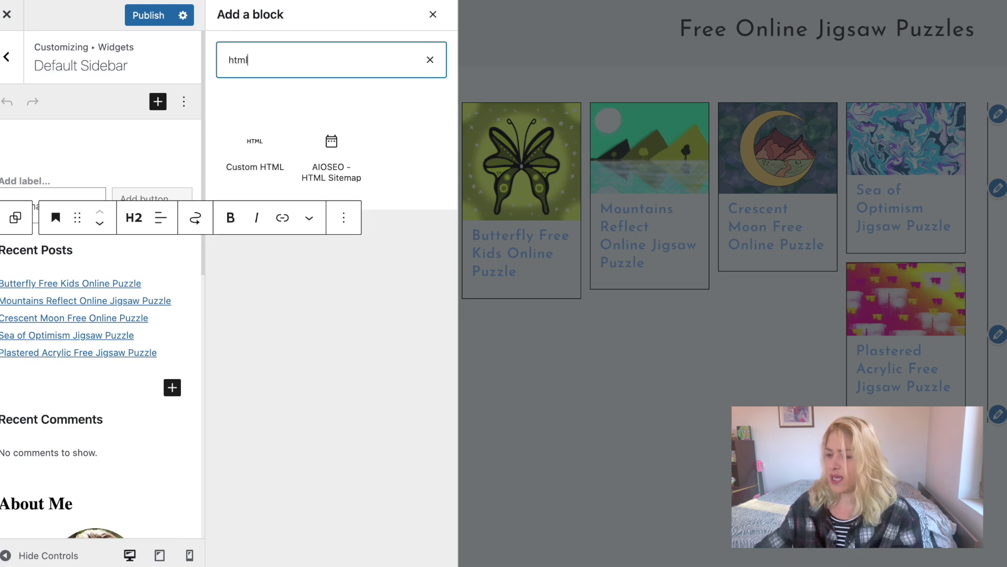
left_click(255, 150)
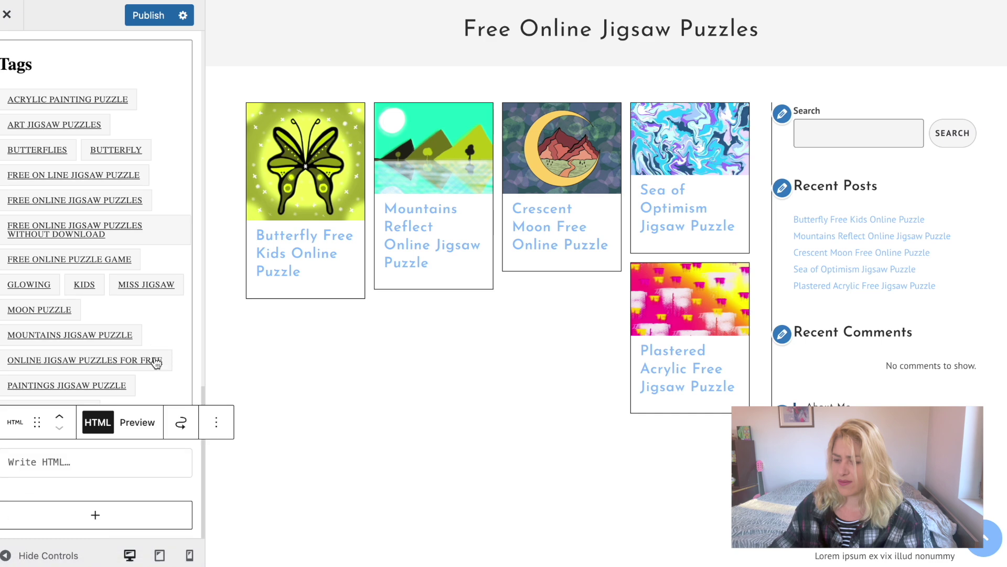
left_click(77, 461)
type("<div class=\"payhip-embed-page\" data-key=\"Thej4\">...</div> <script type=\"text/javascript\" src=\"https://payhip.com/embed-page.js?v=24u68984\"></script>")
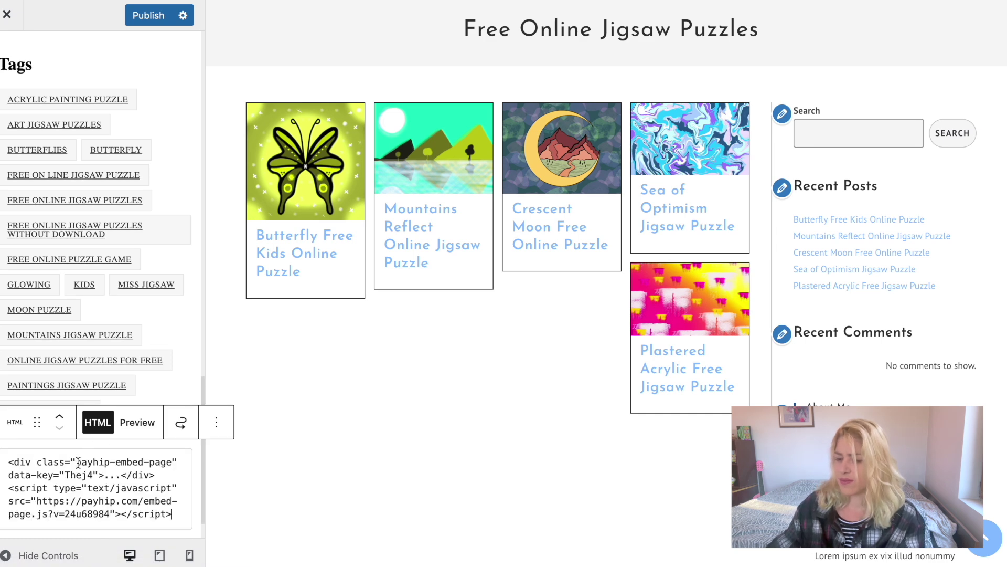
scroll(921, 358, "down", 10)
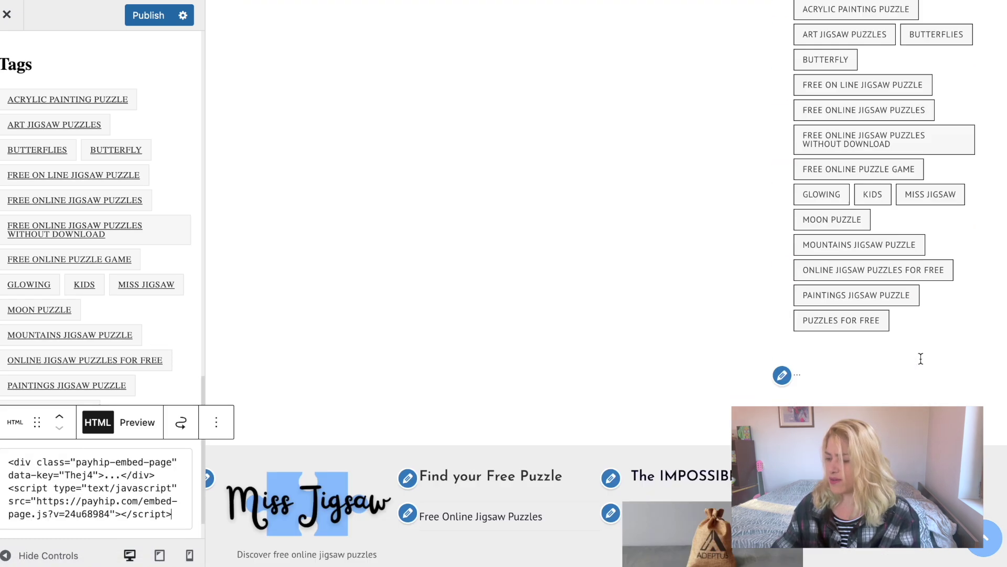
Step: Publish the sidebar changes and visit the live site
left_click(146, 15)
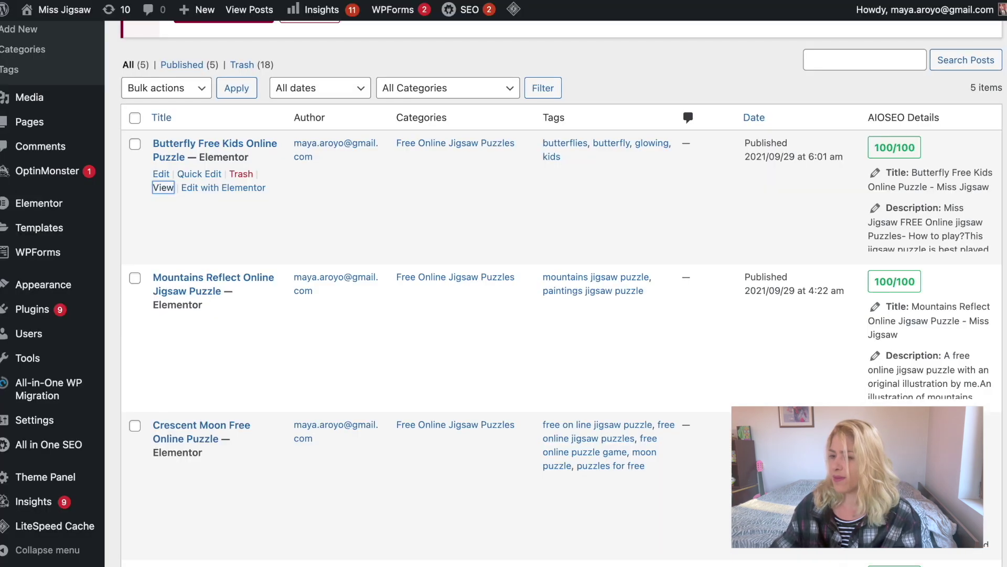
mouse_move(57, 9)
left_click(46, 33)
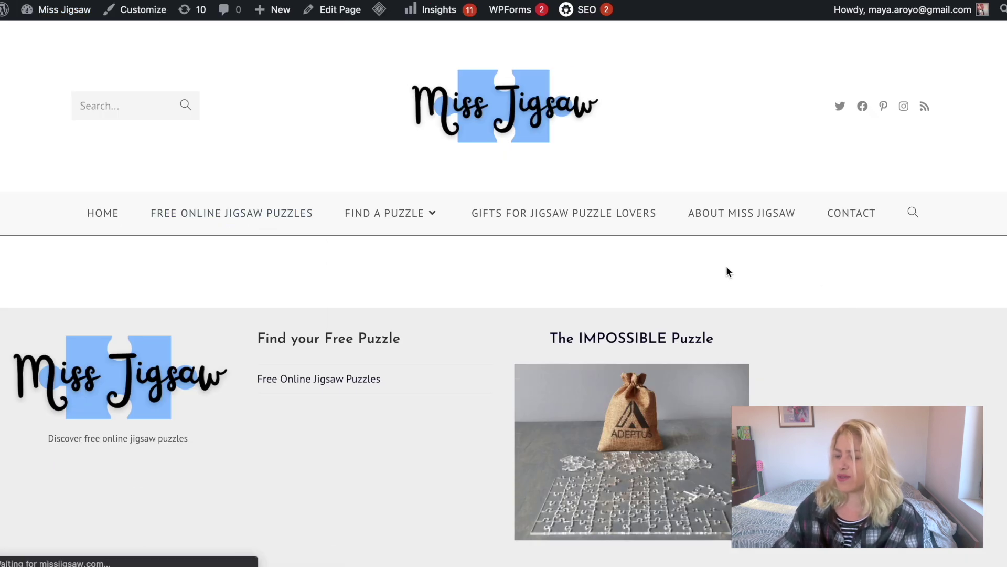
Step: Scroll the Free Online Jigsaw Puzzles page to see the Mandala Coloring Book in the sidebar
scroll(726, 268, "down", 15)
scroll(726, 268, "down", 10)
scroll(726, 268, "up", 10)
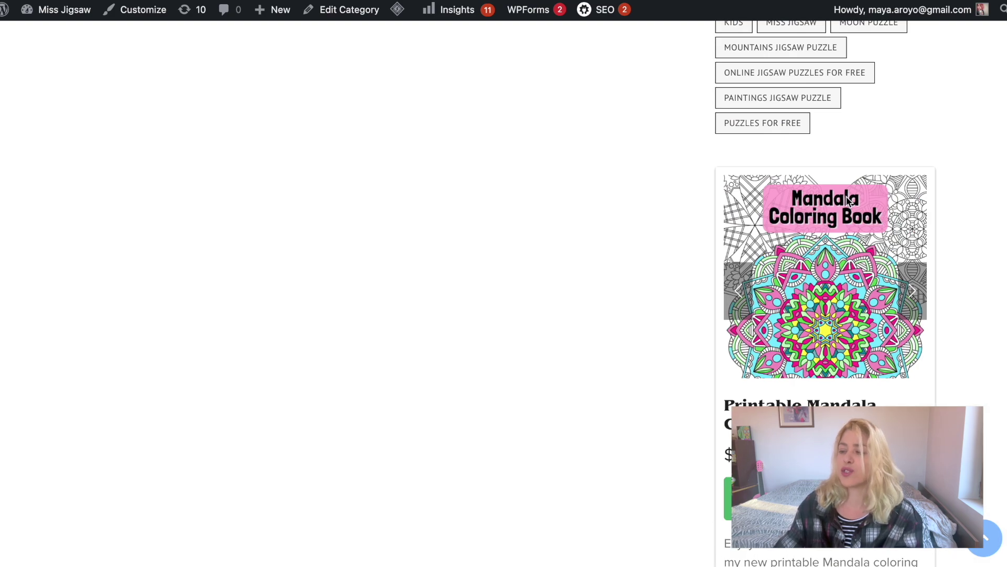
scroll(847, 199, "down", 5)
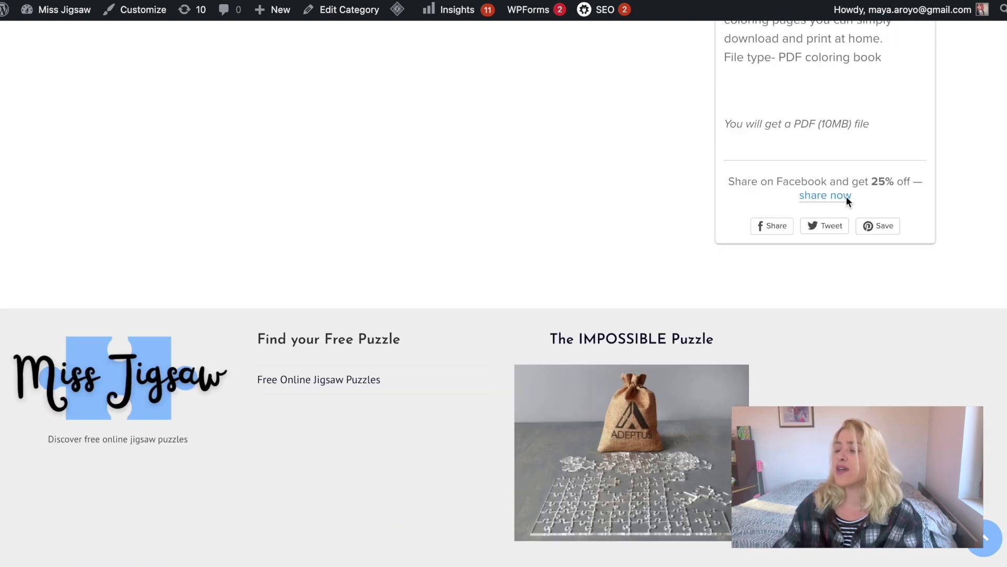
scroll(846, 199, "up", 20)
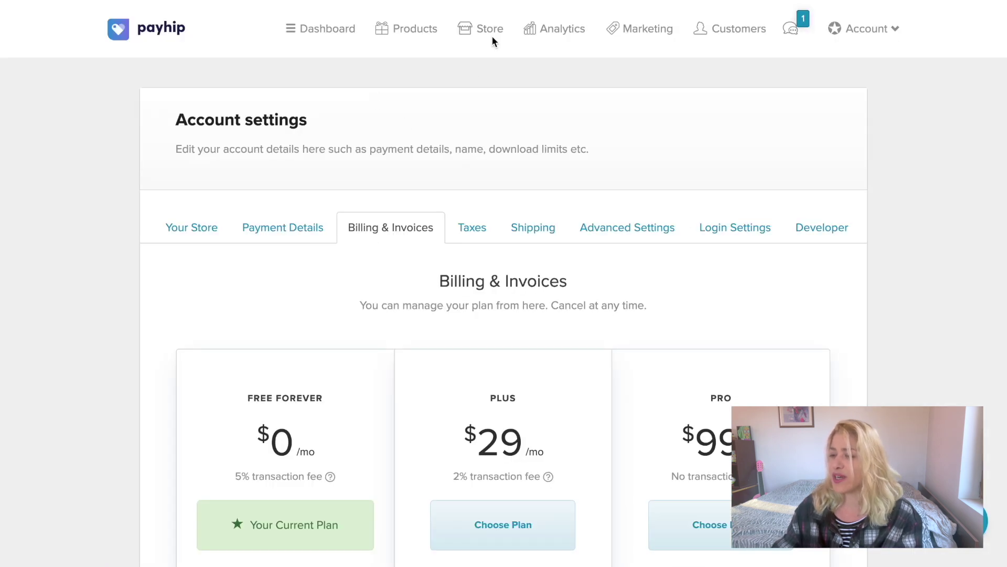
Step: Select the Embed Page code for the Printable Mandala Coloring Book from its Share / Embed options
left_click(420, 32)
left_click(782, 207)
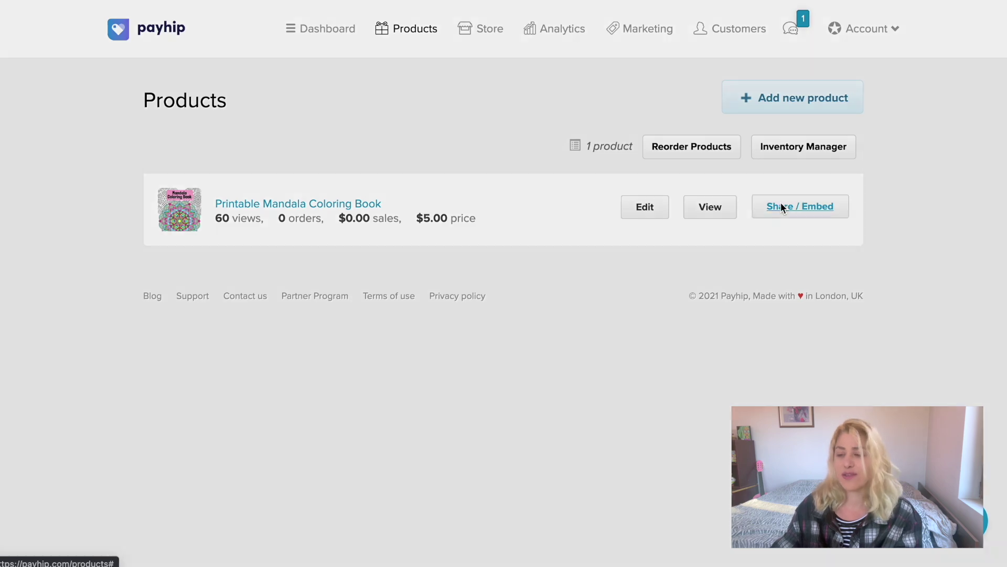
left_click(549, 95)
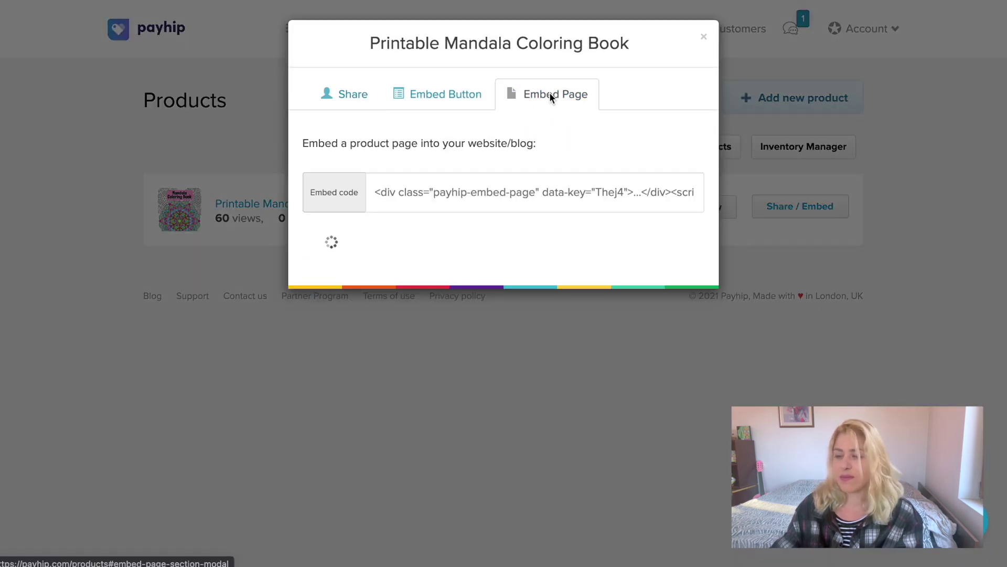
left_click(470, 193)
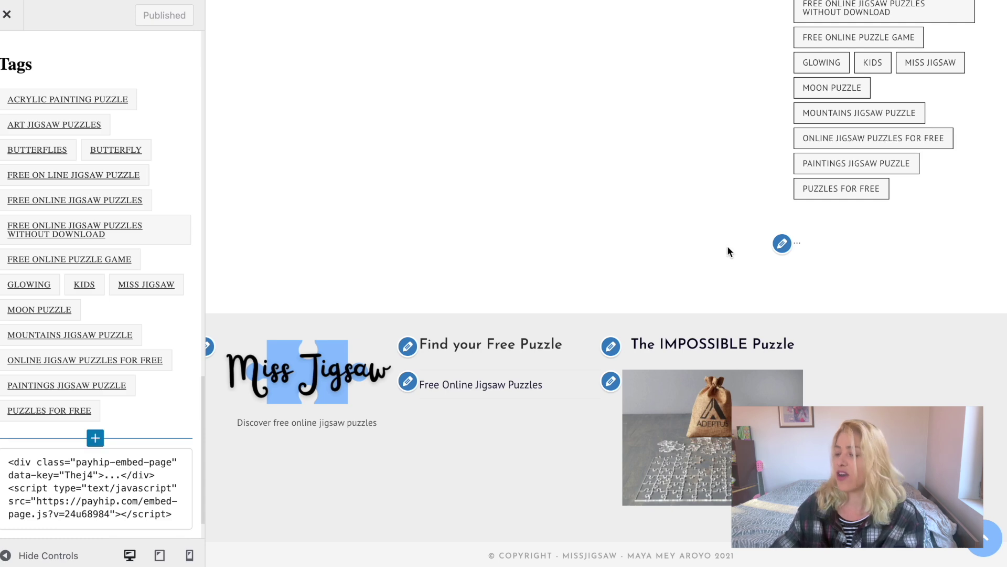
scroll(727, 245, "up", 15)
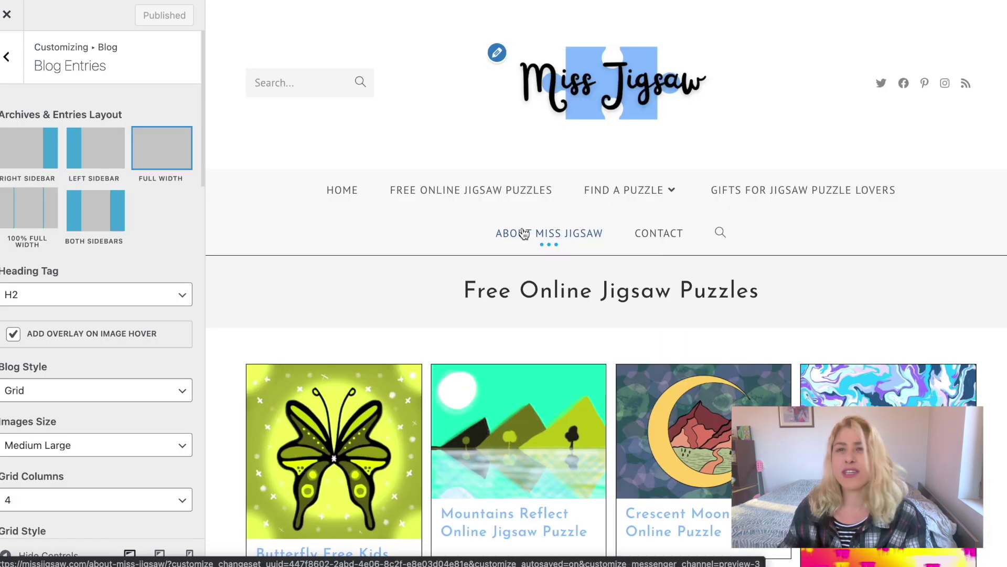
mouse_move(684, 197)
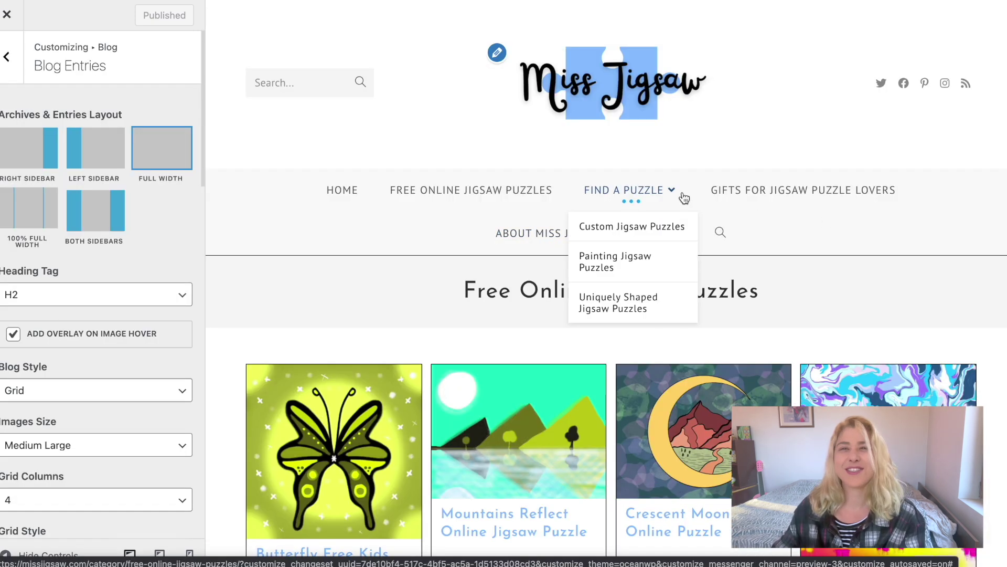